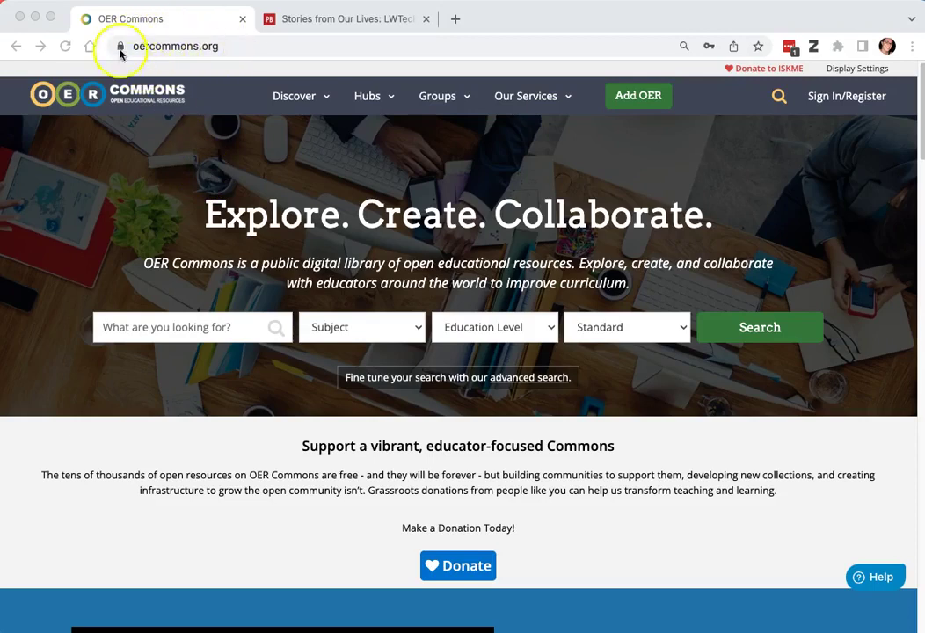
Sign in to OER Commons through Sign In/Register with the autofilled credentials
left_click(847, 97)
left_click(846, 99)
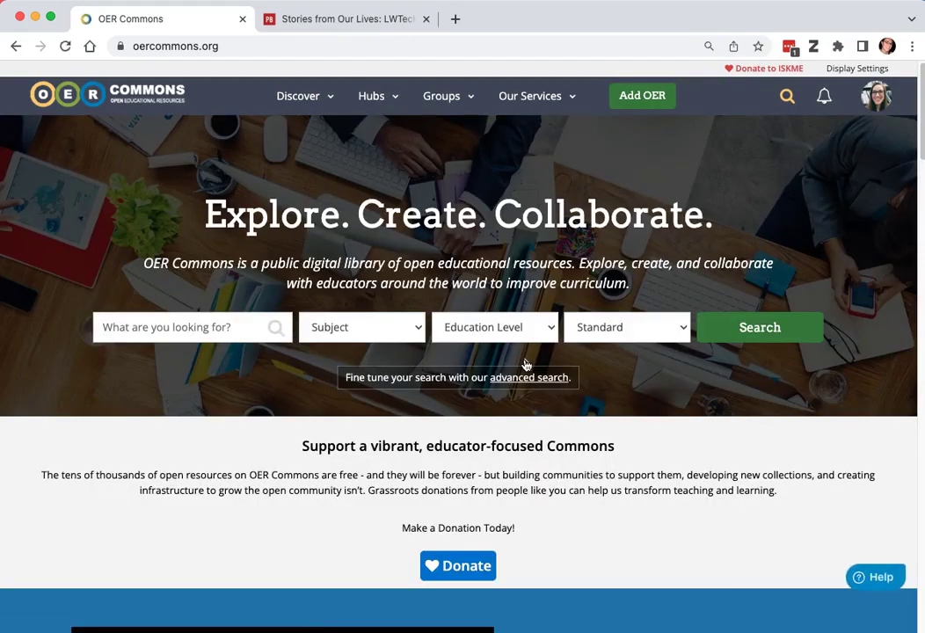
From Hubs > See all Hubs, search for 'open wa' to find the Open Washington hub
left_click(380, 104)
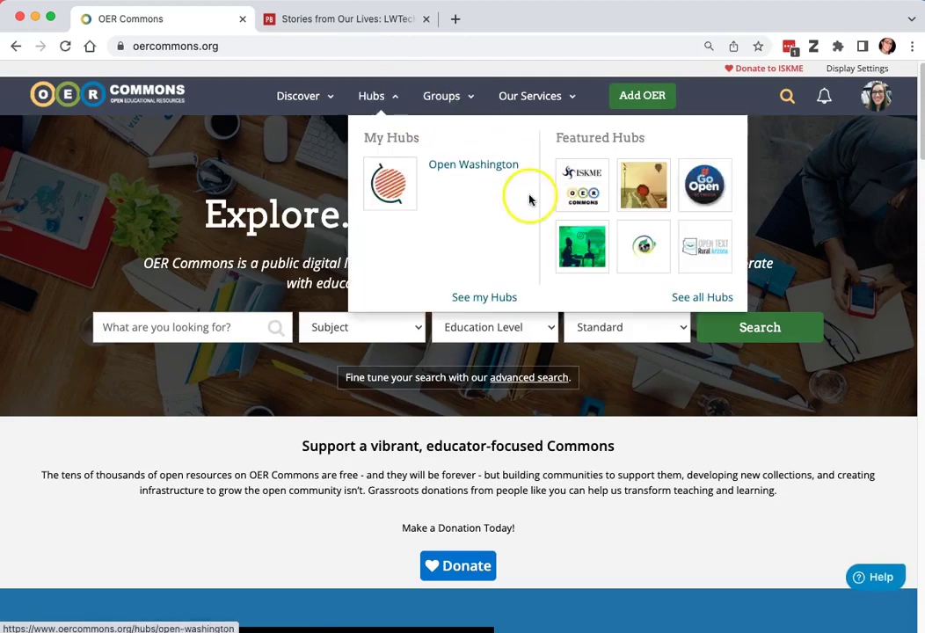
left_click(726, 299)
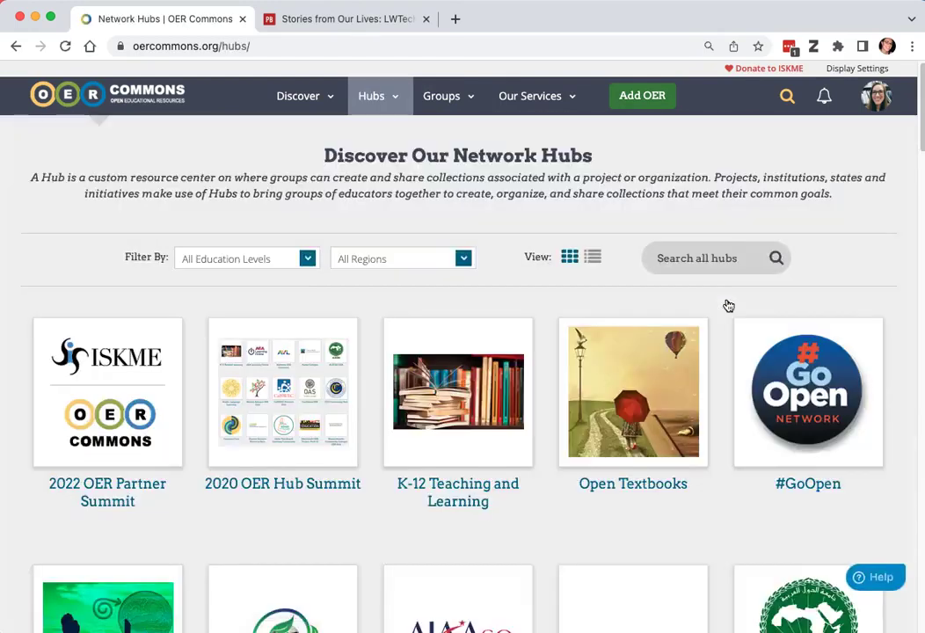
left_click(708, 259)
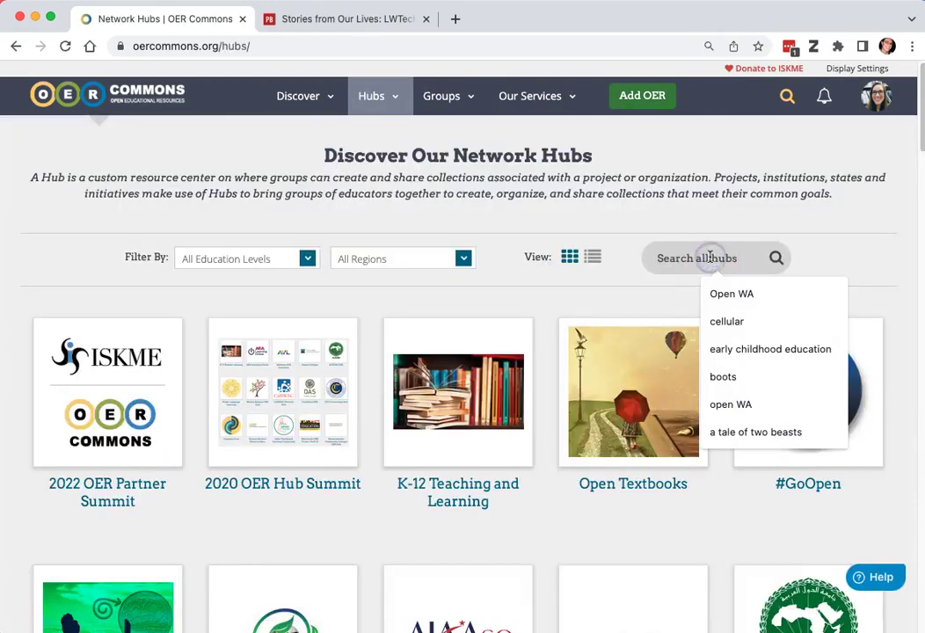
type("o")
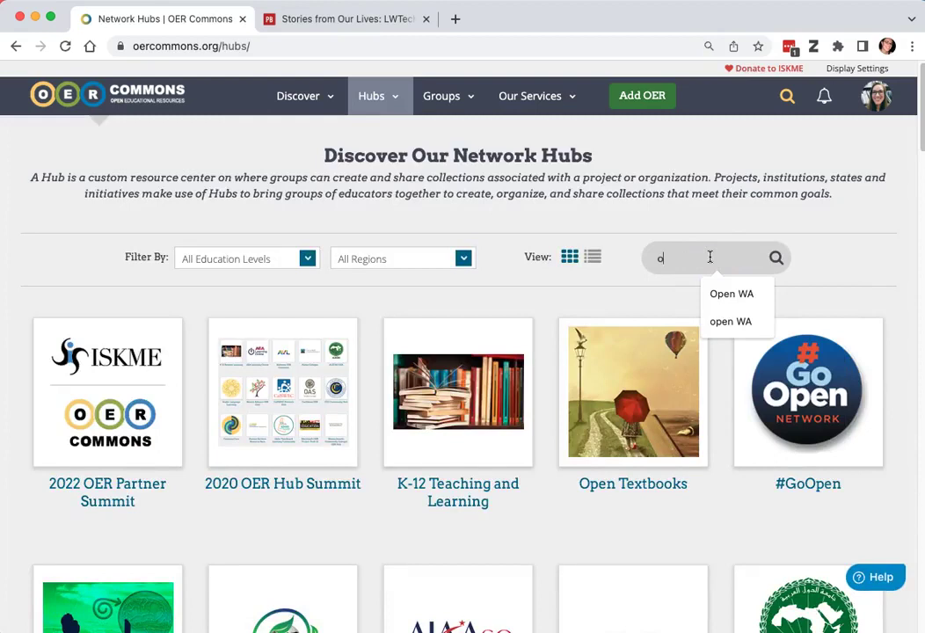
type("pen wa")
key("Return")
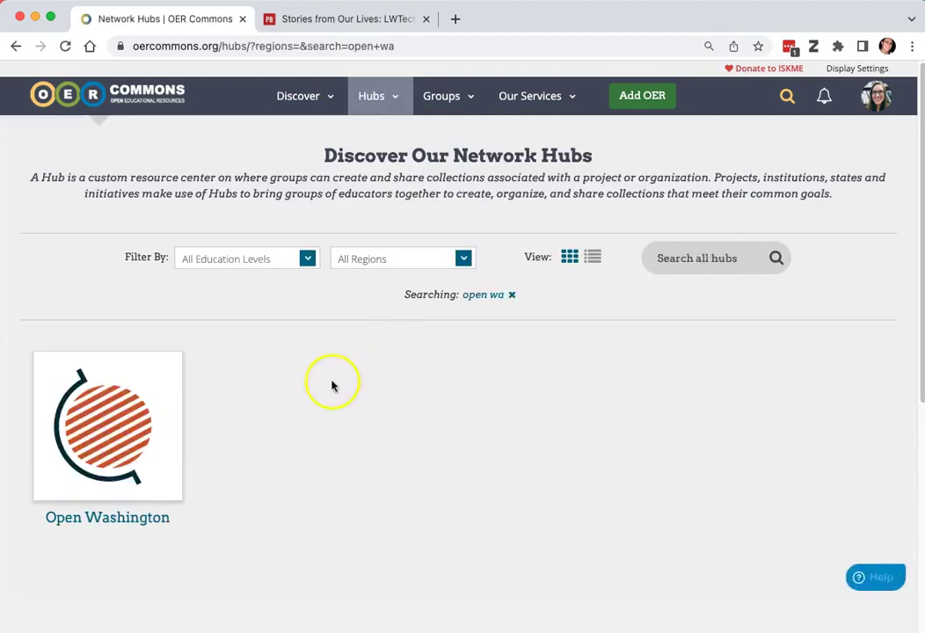
left_click(132, 424)
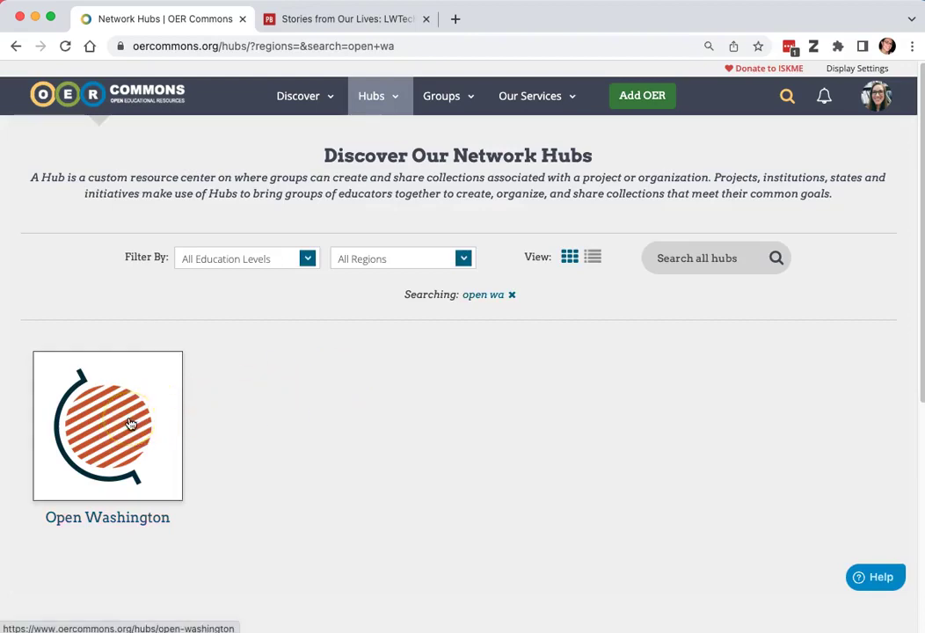
Enter the Open Washington hub and pick the OpenWA Art circle under Washington 100
left_click(130, 424)
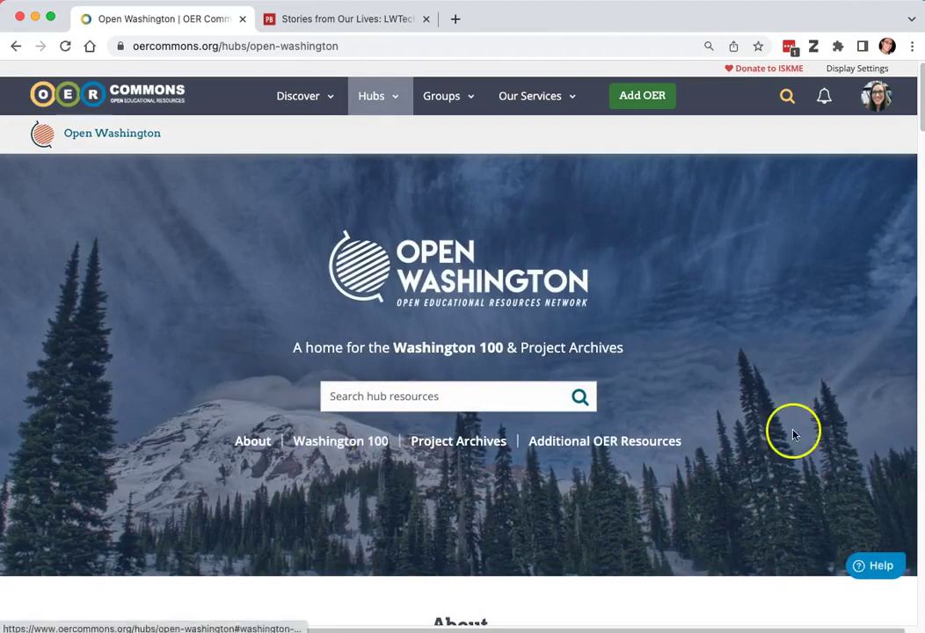
scroll(782, 400, "down", 5)
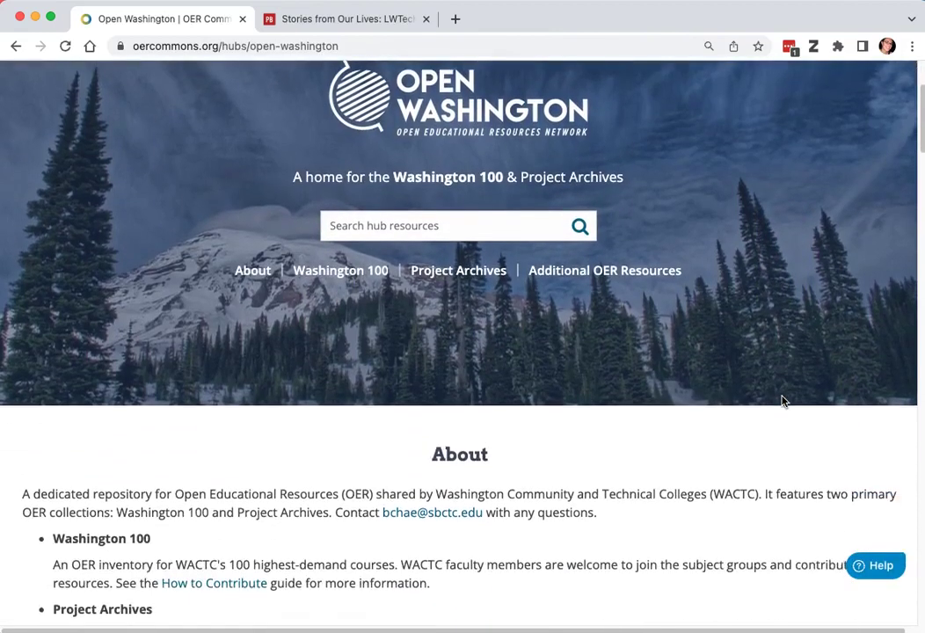
scroll(782, 400, "down", 15)
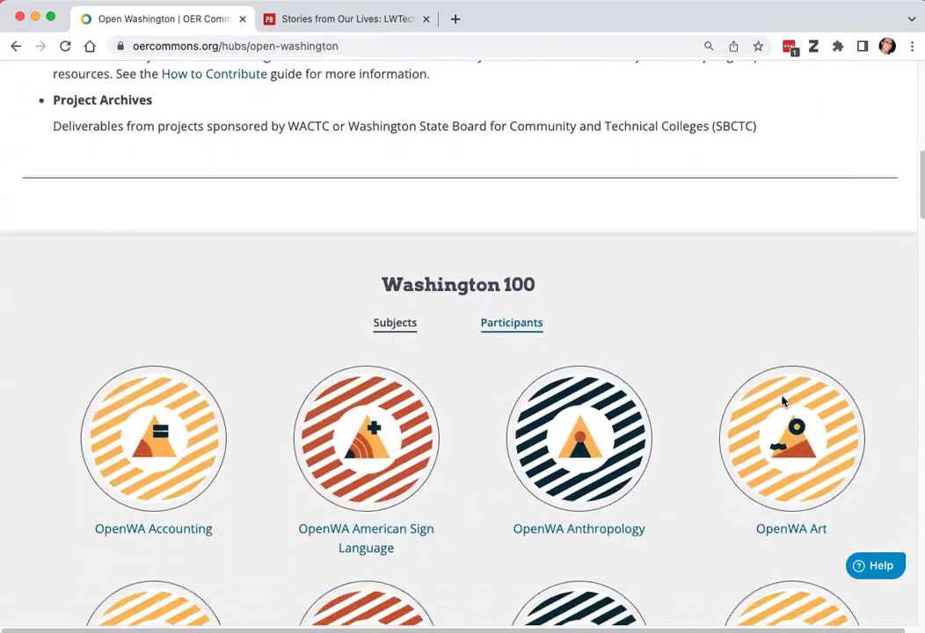
scroll(783, 400, "down", 6)
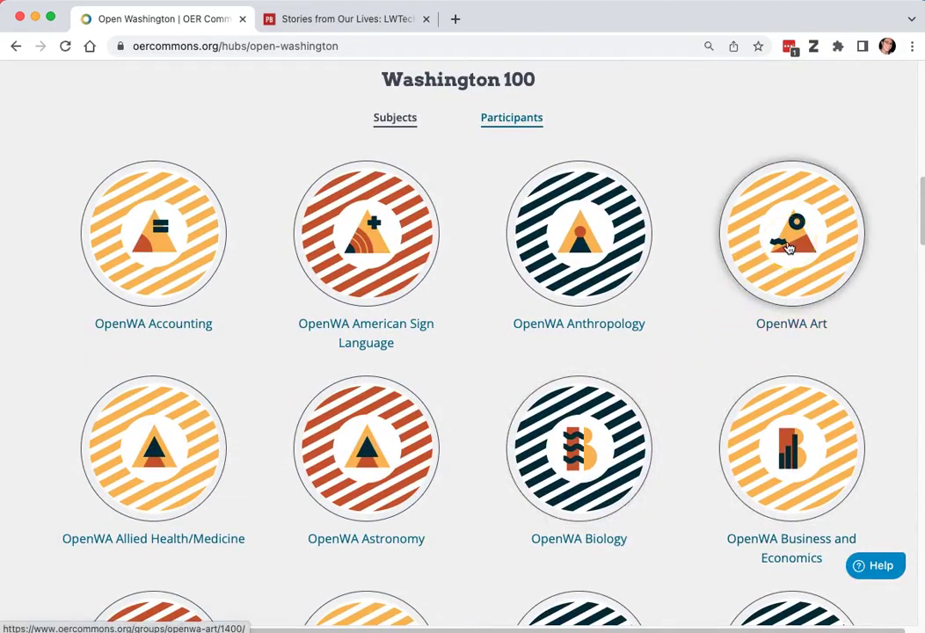
left_click(788, 249)
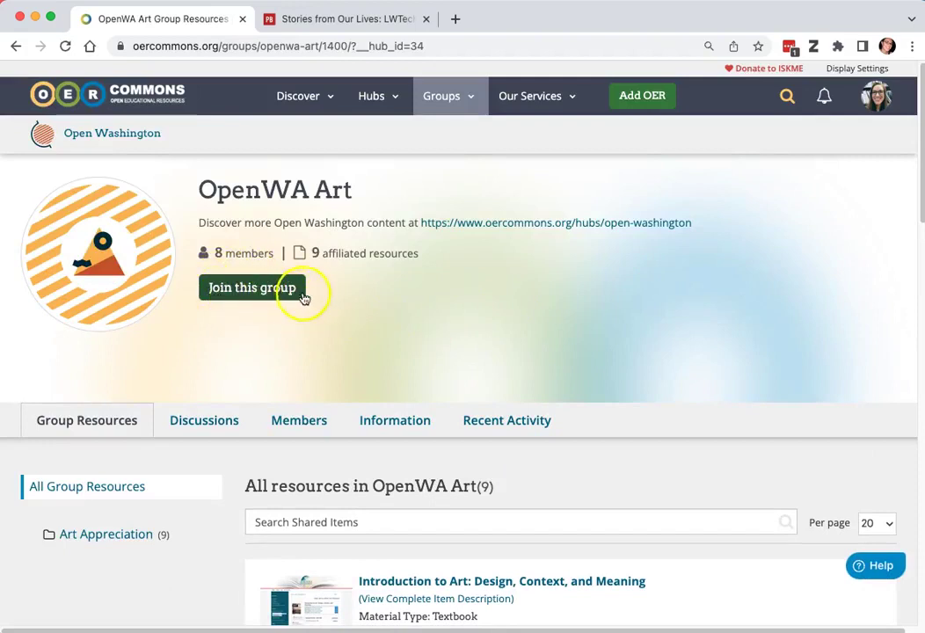
Join the OpenWA Art group, then open and dismiss the New Folder form without saving
left_click(237, 297)
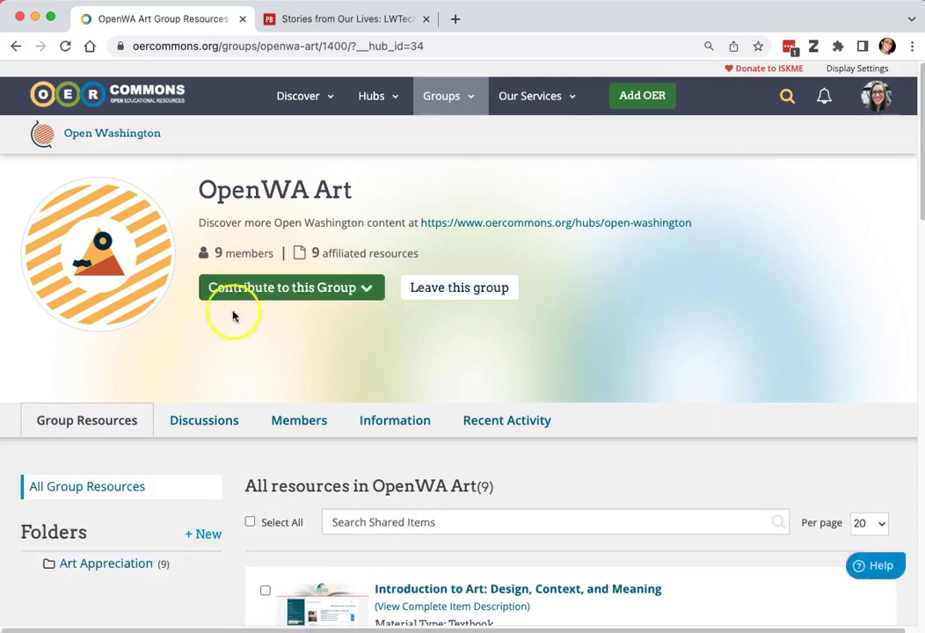
scroll(206, 373, "down", 1)
scroll(207, 374, "down", 5)
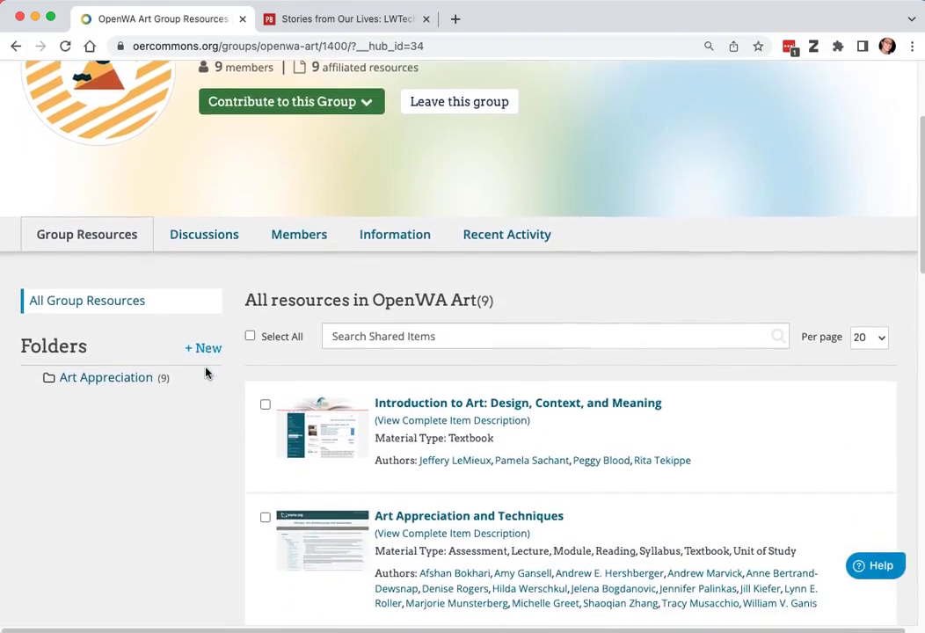
scroll(207, 374, "down", 1)
left_click(90, 361)
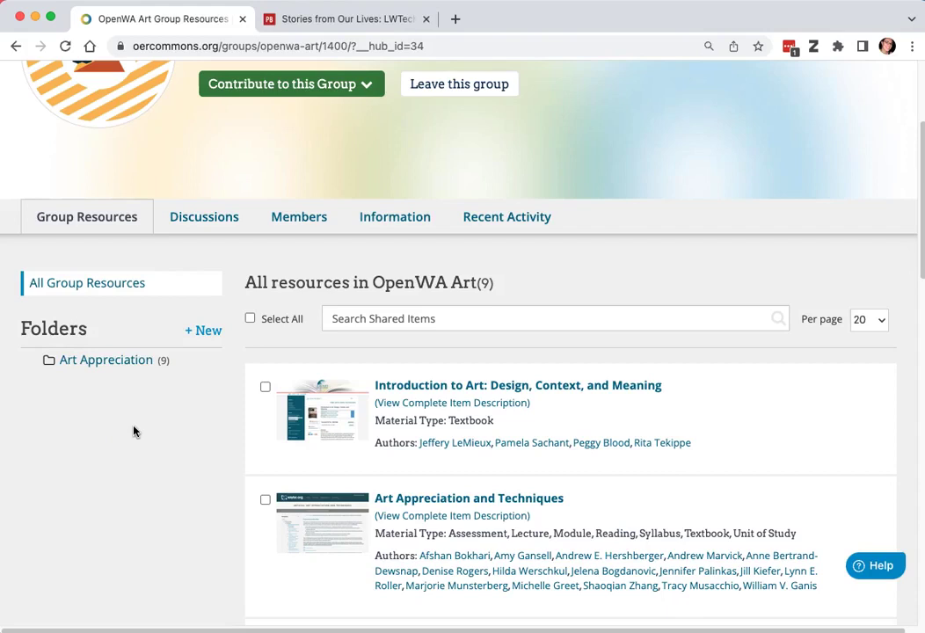
left_click(208, 334)
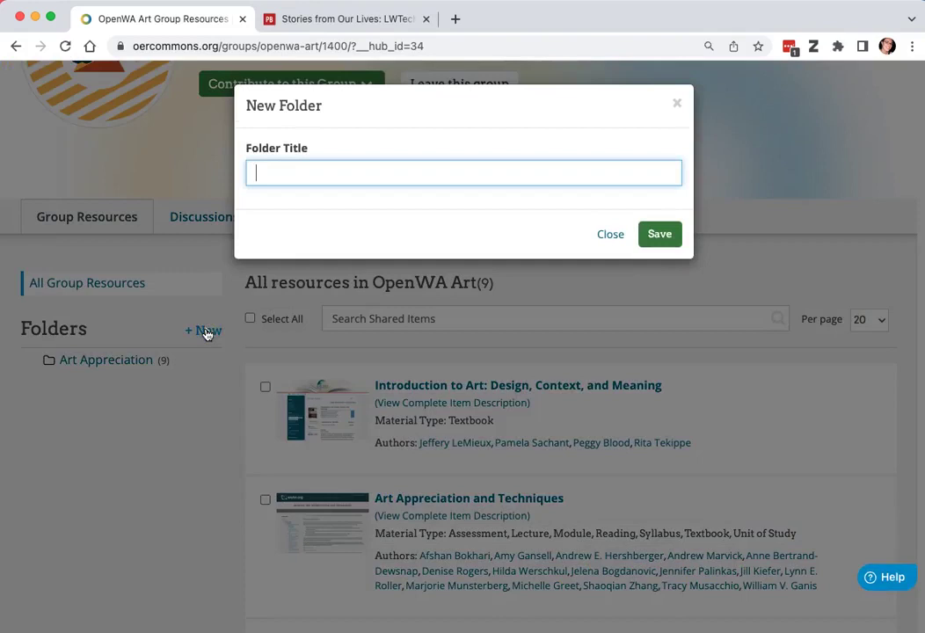
left_click(607, 234)
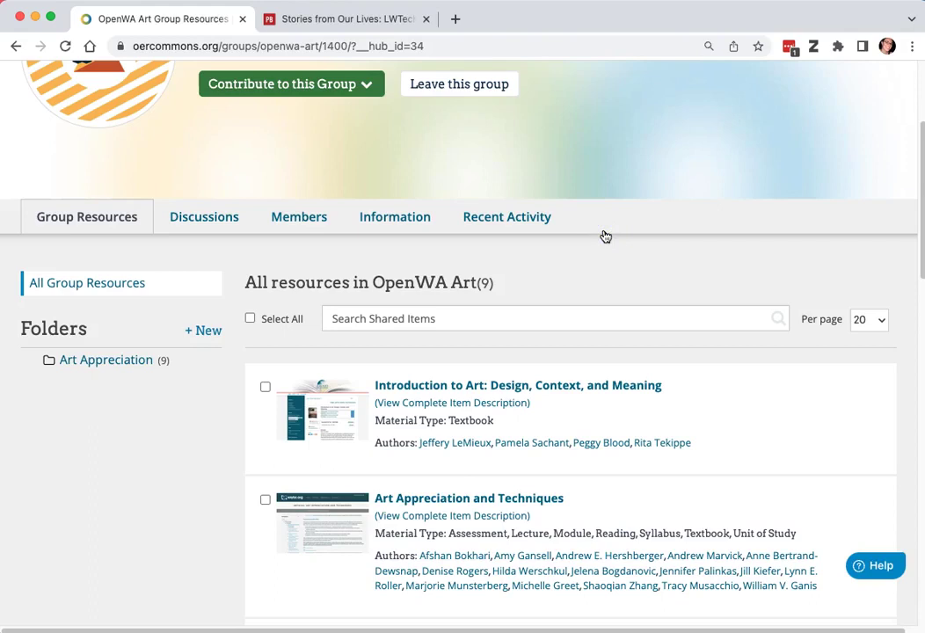
Review the Open Author and Submit from Web contribution options, then go to the Stories from Our Lives tab
scroll(605, 236, "up", 2)
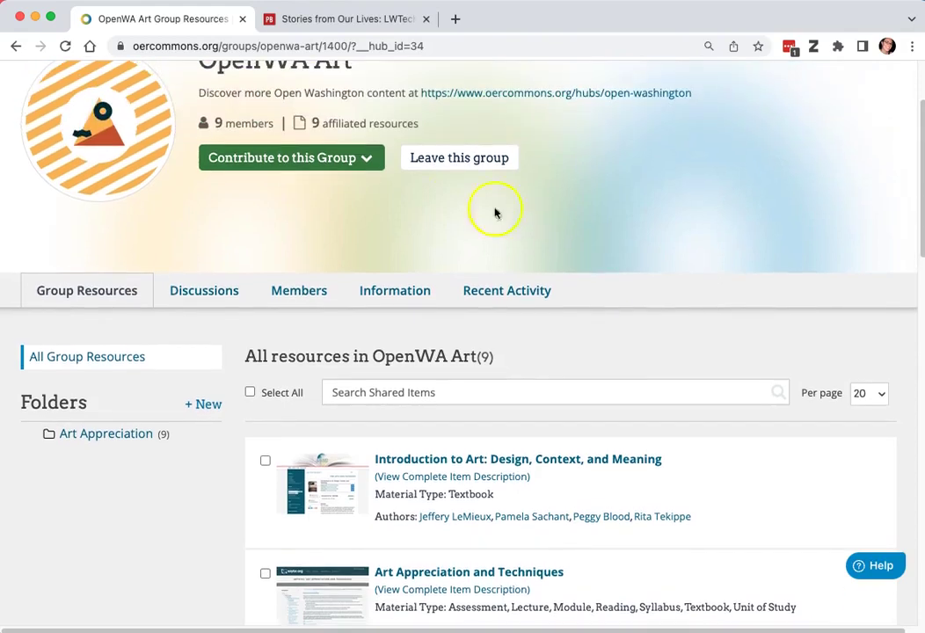
left_click(347, 161)
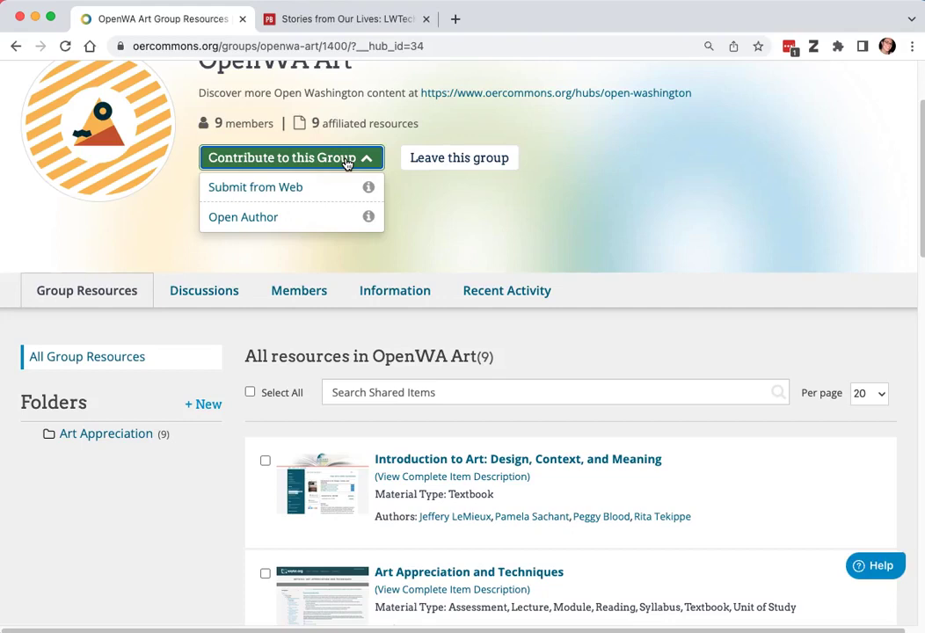
left_click(306, 216)
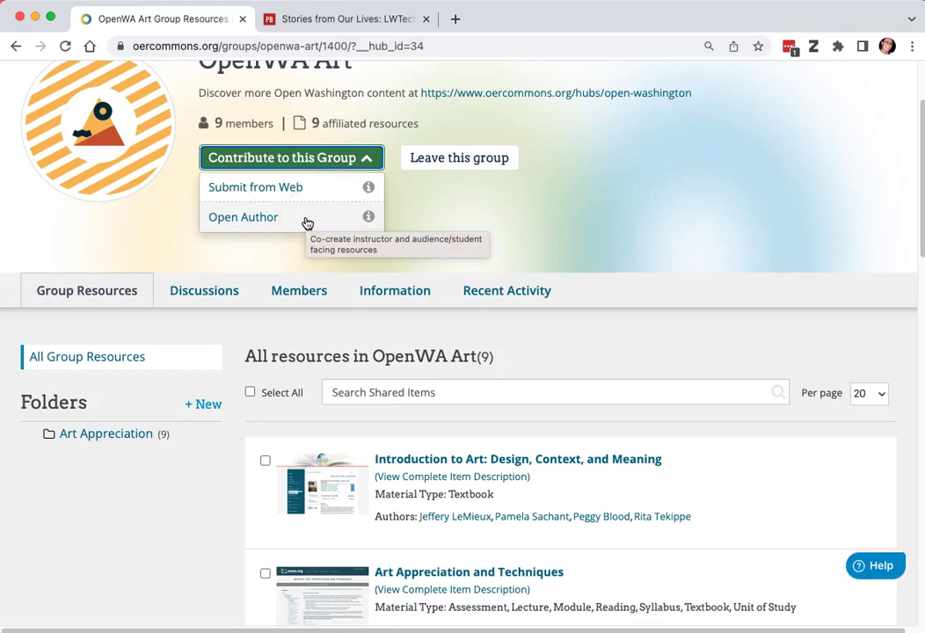
left_click(318, 193)
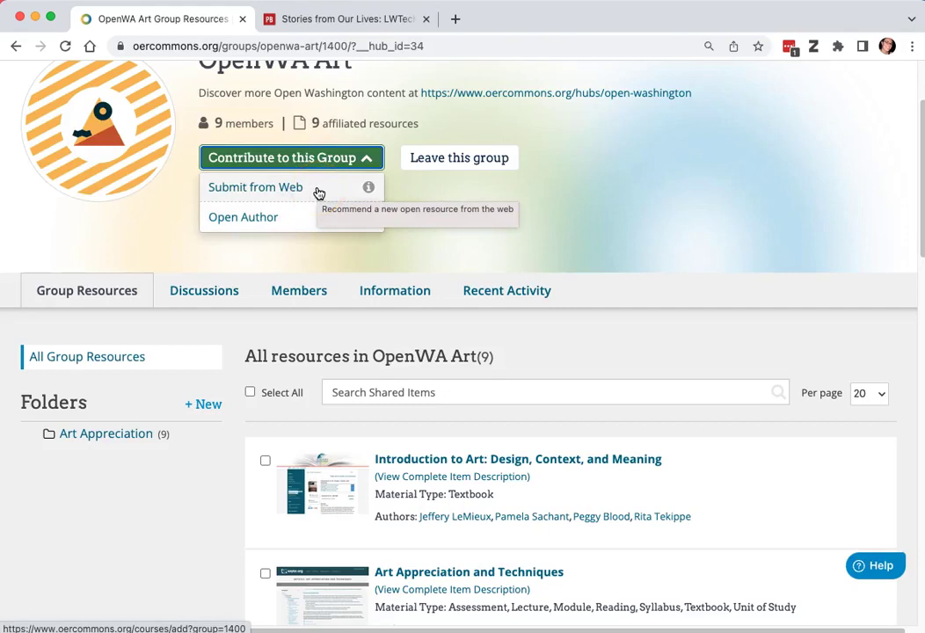
left_click(359, 19)
Copy the Stories from Our Lives book URL and return to the OpenWA Art group tab
left_click(368, 55)
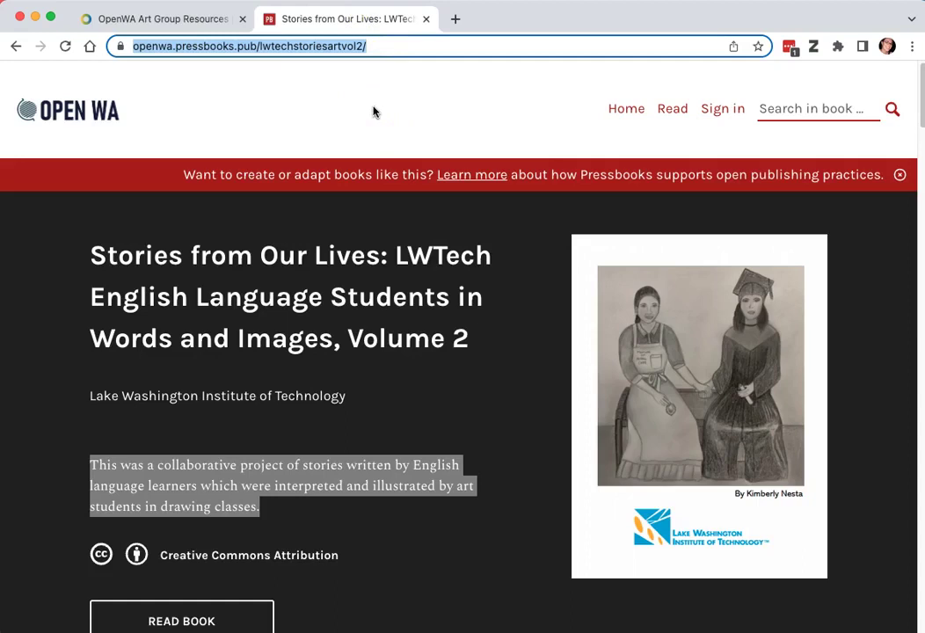
right_click(355, 49)
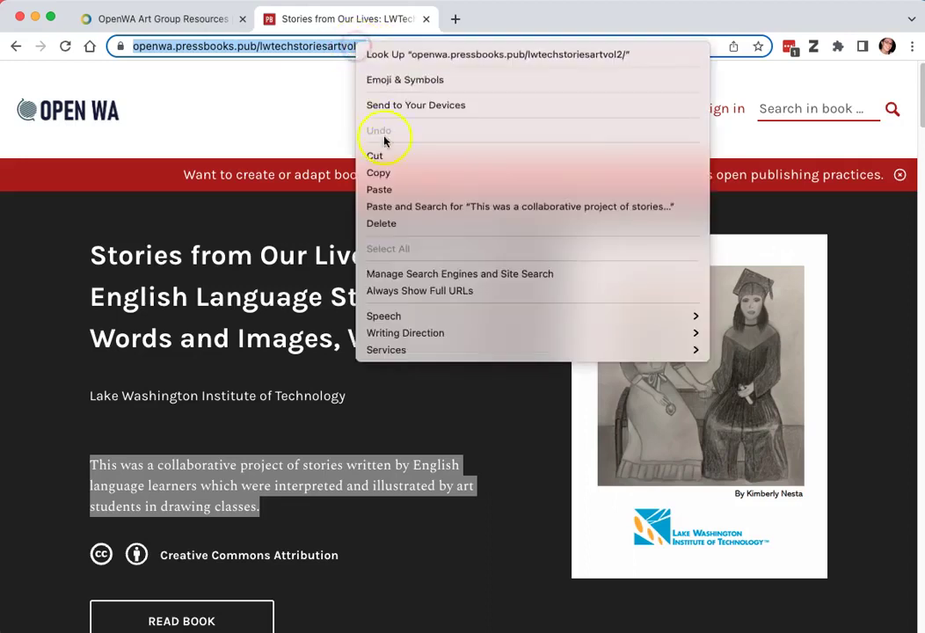
left_click(380, 173)
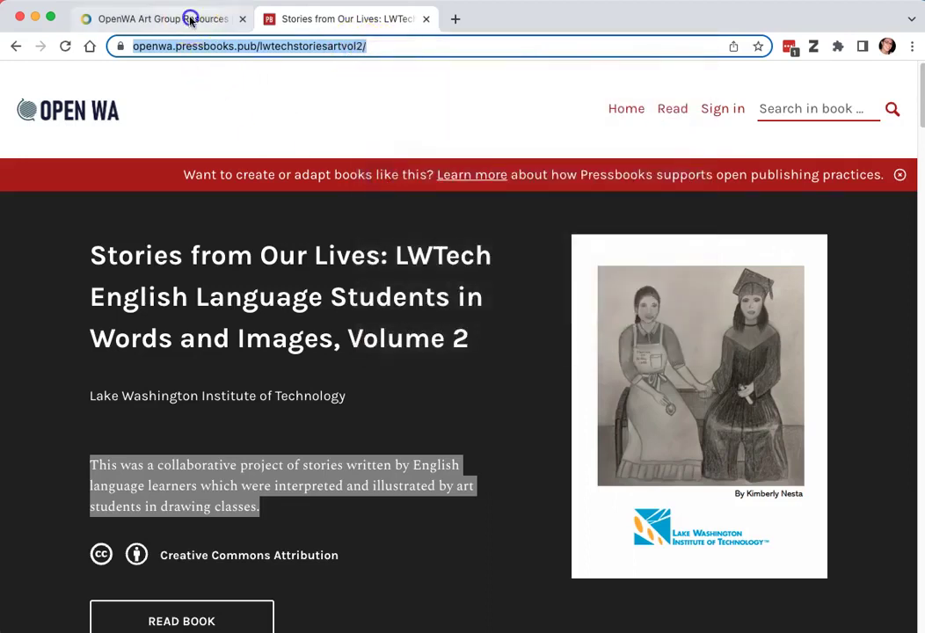
left_click(187, 14)
Choose Submit from Web, enter the pressbooks.pub book address, and continue to Describe Resource
left_click(247, 188)
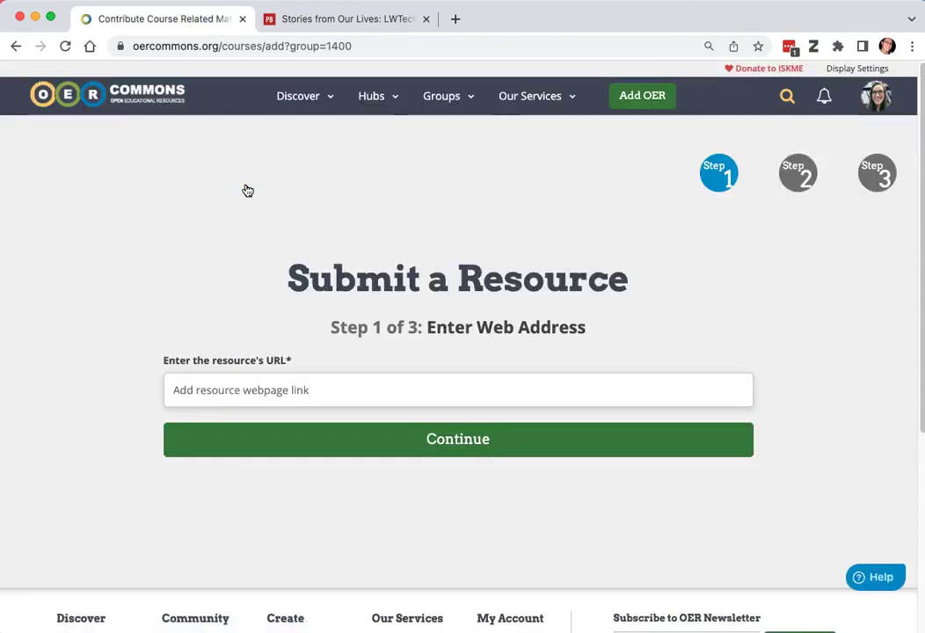
left_click(315, 387)
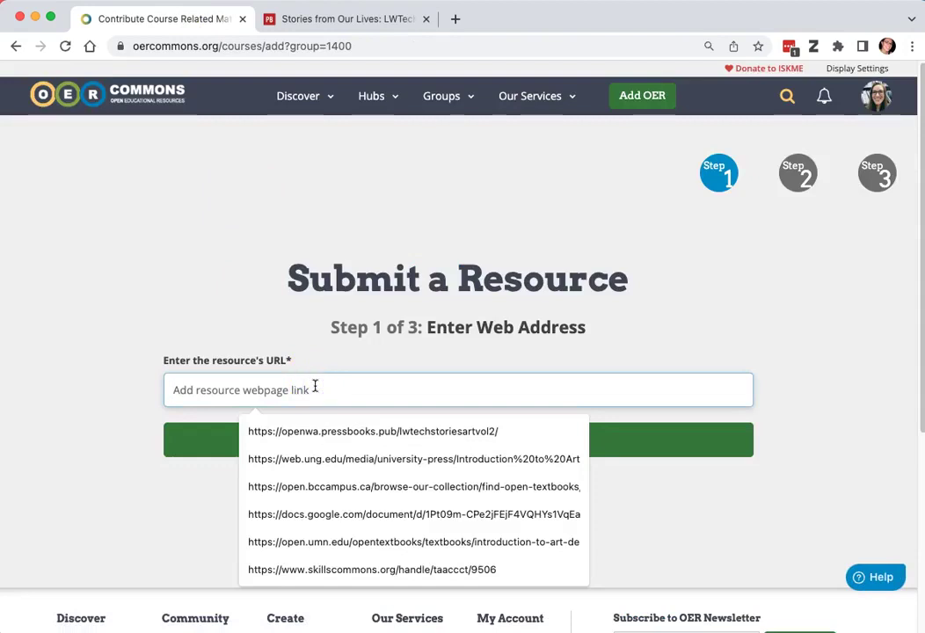
key("Down")
key("Return")
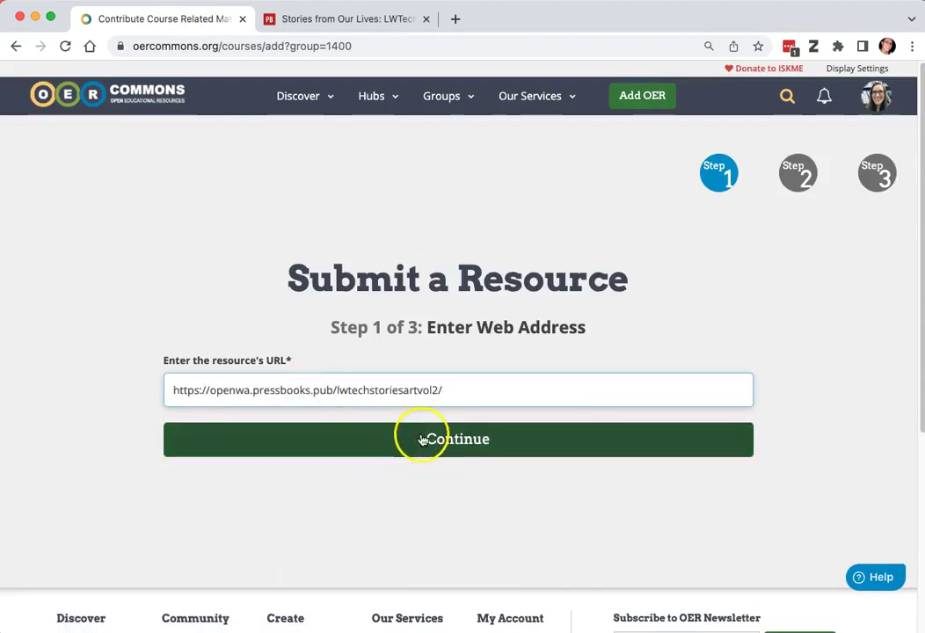
left_click(422, 439)
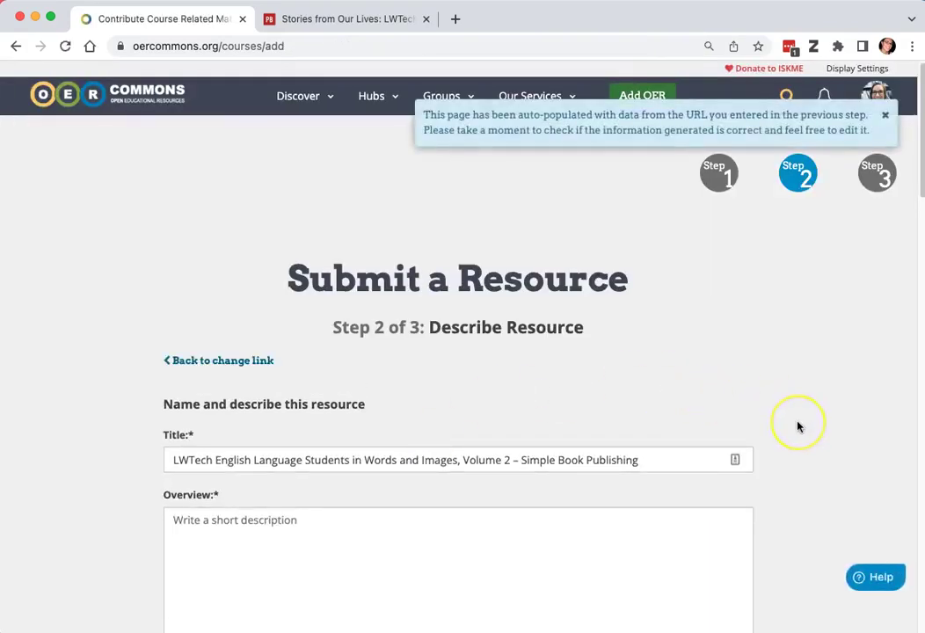
Delete ' – Simple Book Publishing' from the end of the Title so it ends at 'Volume 2'
scroll(797, 426, "down", 3)
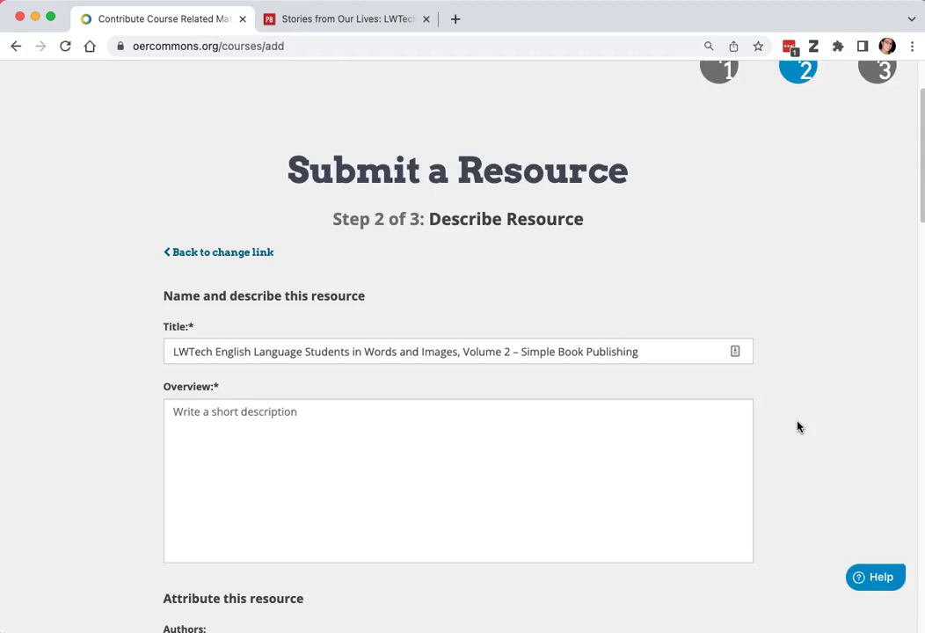
scroll(799, 427, "down", 3)
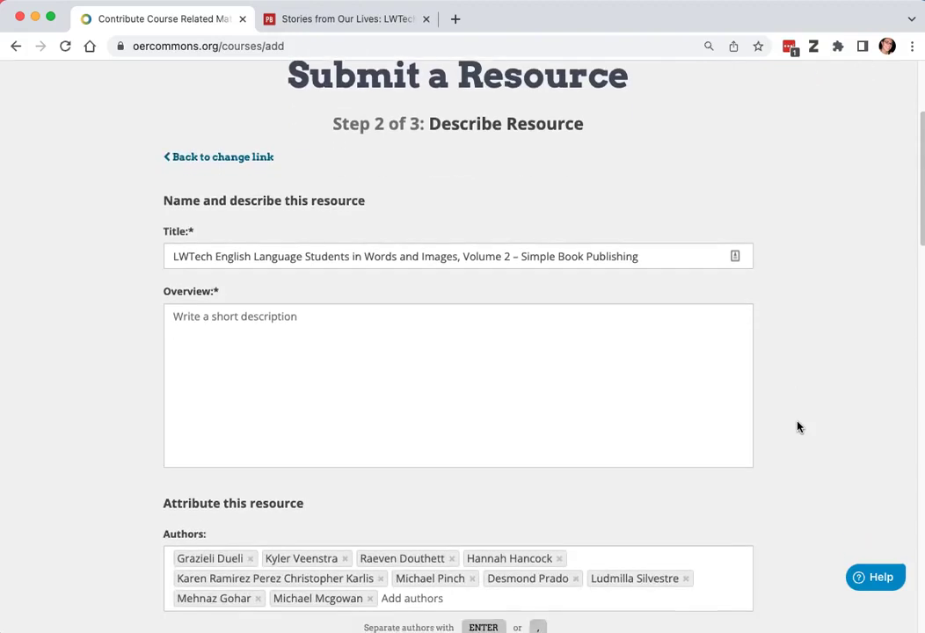
left_click(698, 280)
left_click(678, 256)
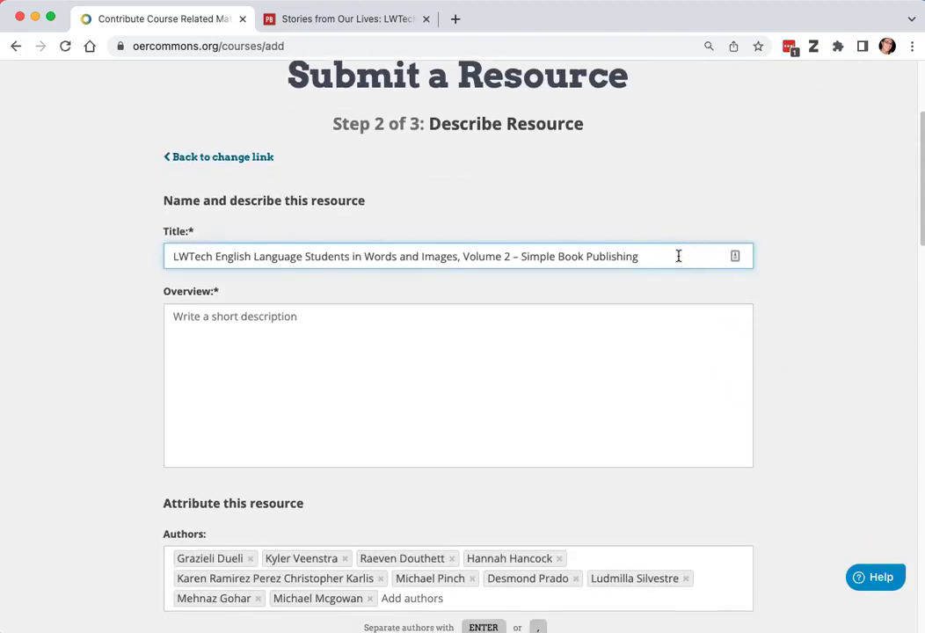
key("BackSpace")
key("BackSpace")
key("BackSpace")
key("BackSpace")
key("BackSpace")
key("BackSpace")
key("BackSpace")
key("BackSpace")
key("BackSpace")
key("BackSpace")
key("BackSpace")
key("BackSpace")
key("BackSpace")
key("BackSpace")
key("BackSpace")
key("BackSpace")
key("BackSpace")
key("BackSpace")
key("BackSpace")
key("BackSpace")
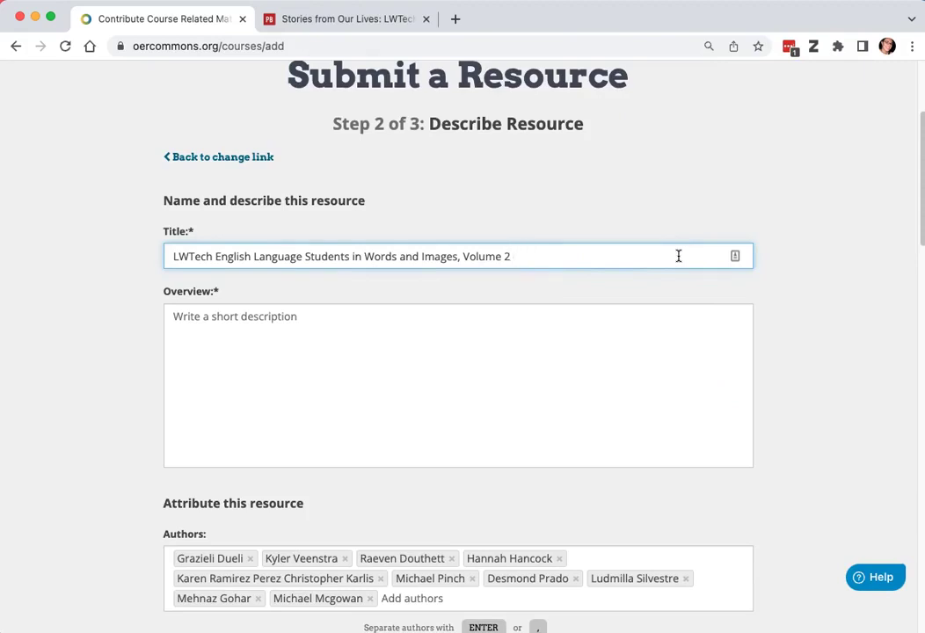
left_click(786, 297)
scroll(784, 324, "down", 3)
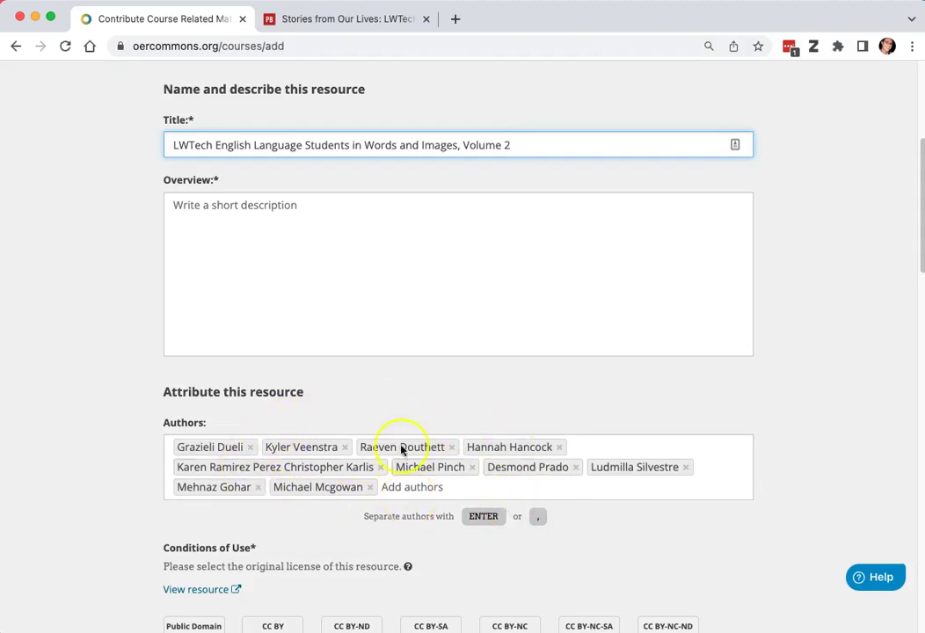
Copy the book's description from Pressbooks and paste it into the Overview field
left_click(351, 21)
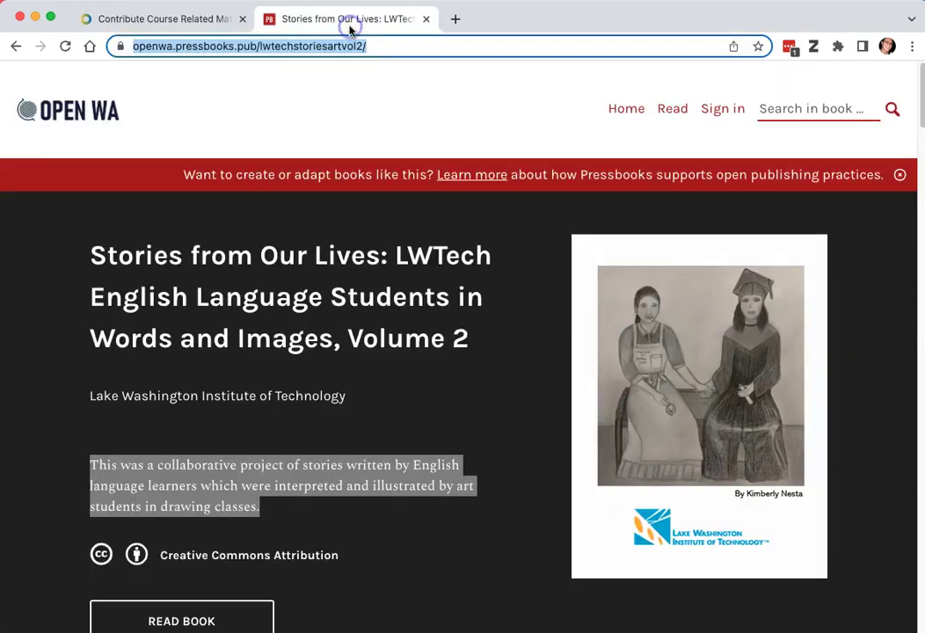
right_click(228, 477)
left_click(245, 512)
left_click(190, 24)
left_click(268, 219)
key("super+v")
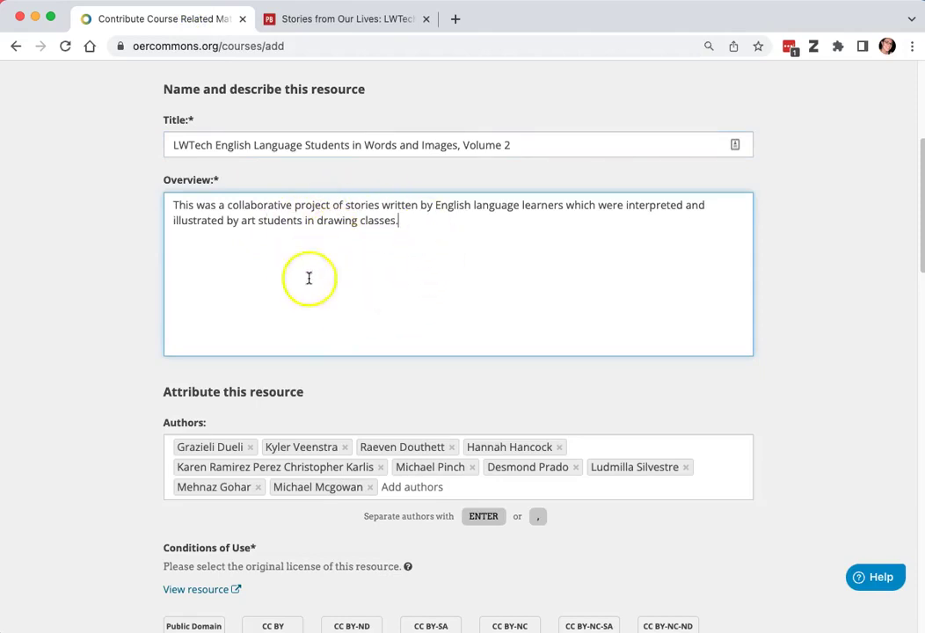
scroll(419, 278, "down", 3)
scroll(419, 279, "down", 5)
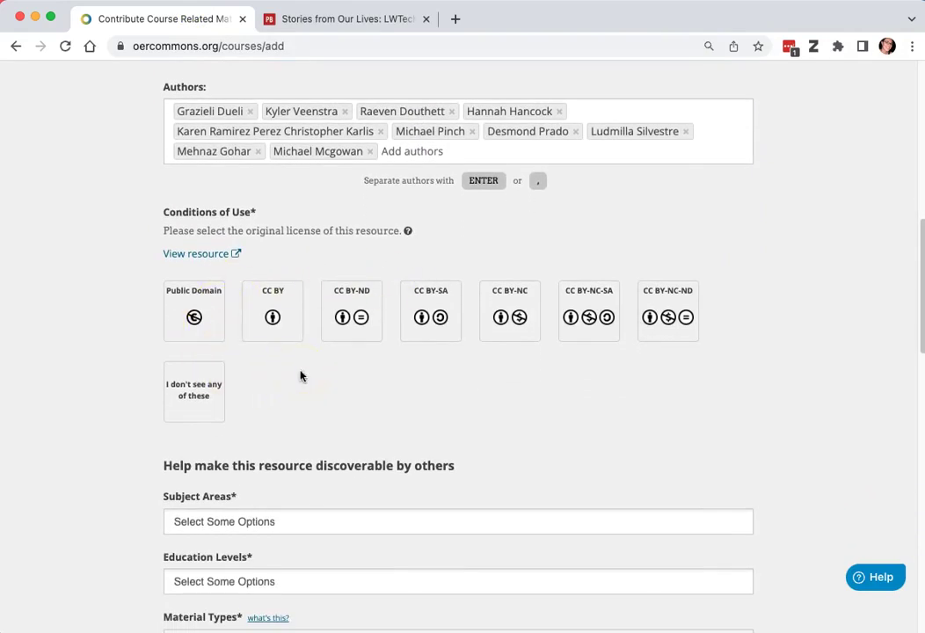
Confirm the book's Creative Commons Attribution licence, then select CC BY under Conditions of Use
left_click(346, 20)
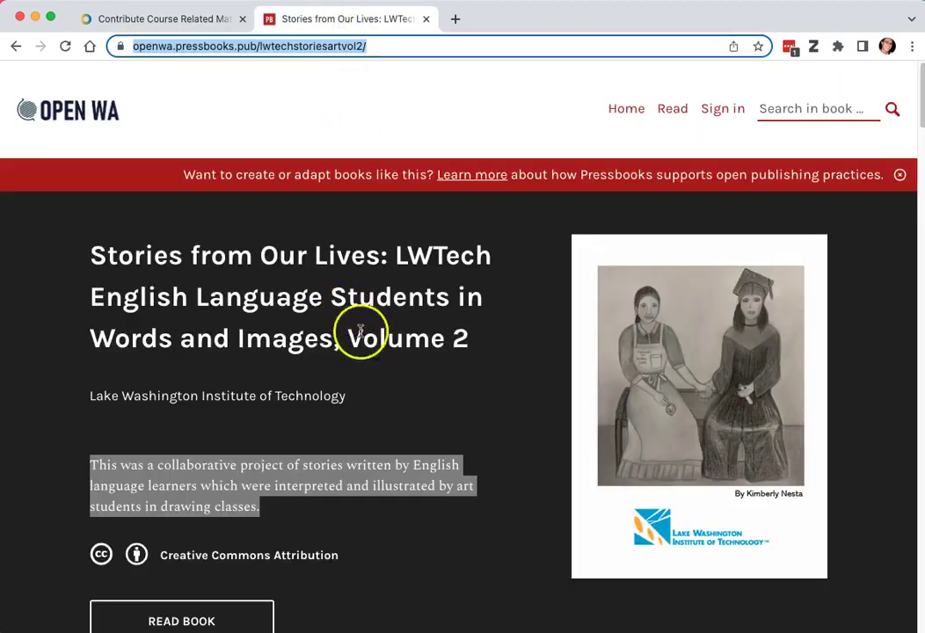
left_click(373, 384)
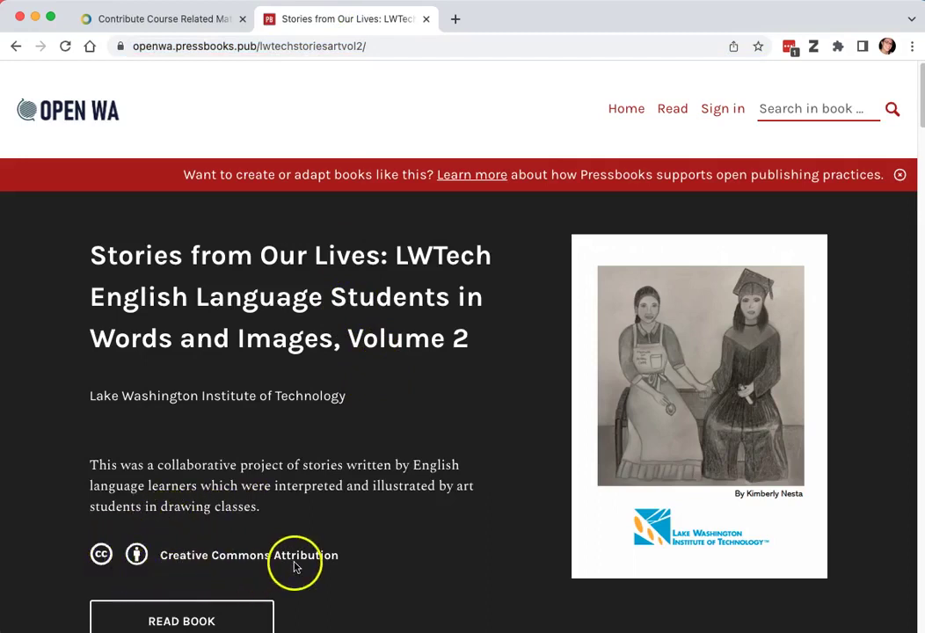
left_click(180, 19)
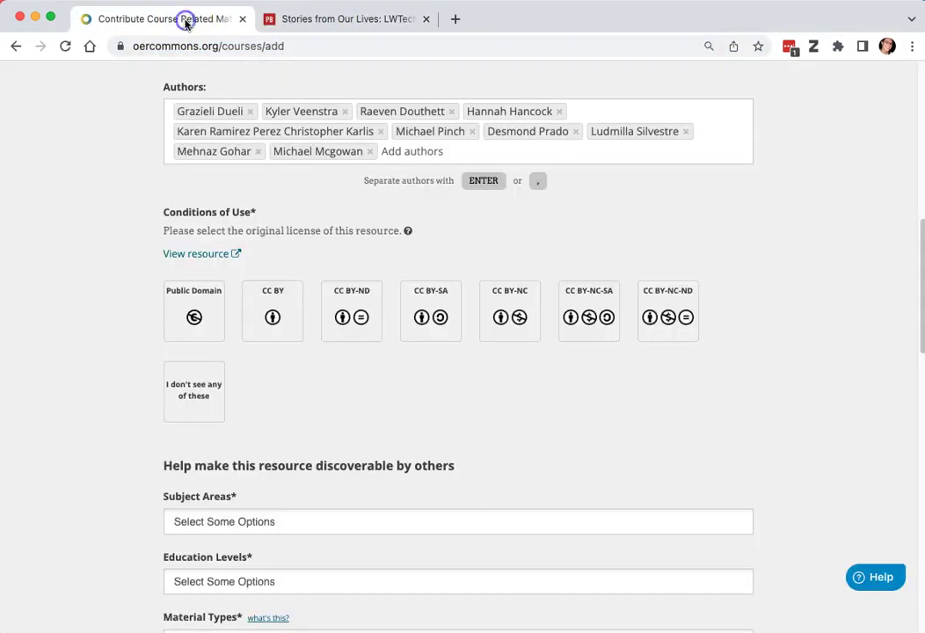
left_click(271, 305)
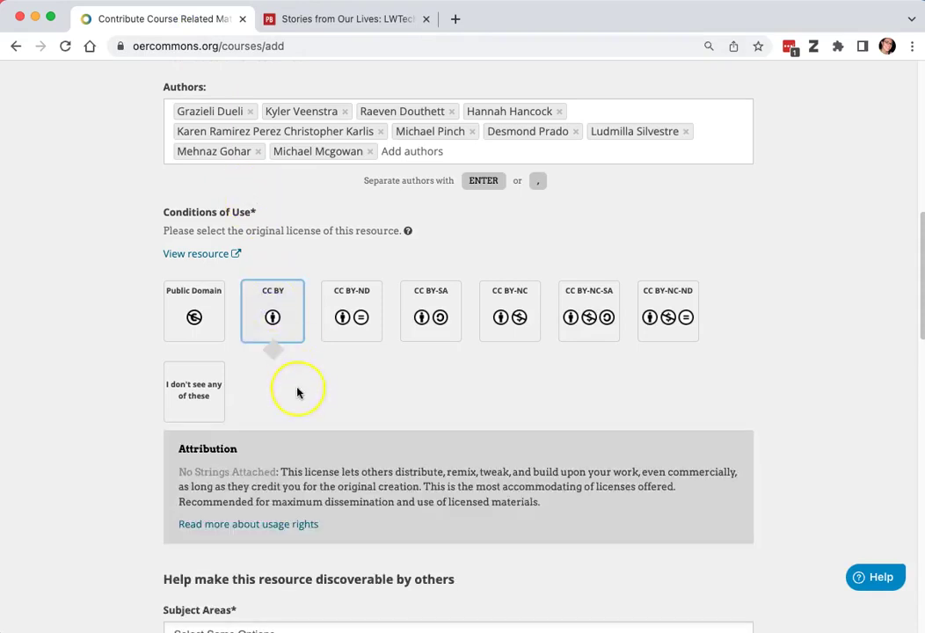
scroll(297, 392, "down", 3)
Add Arts and Humanities and English Language Arts as subject areas
scroll(297, 392, "down", 10)
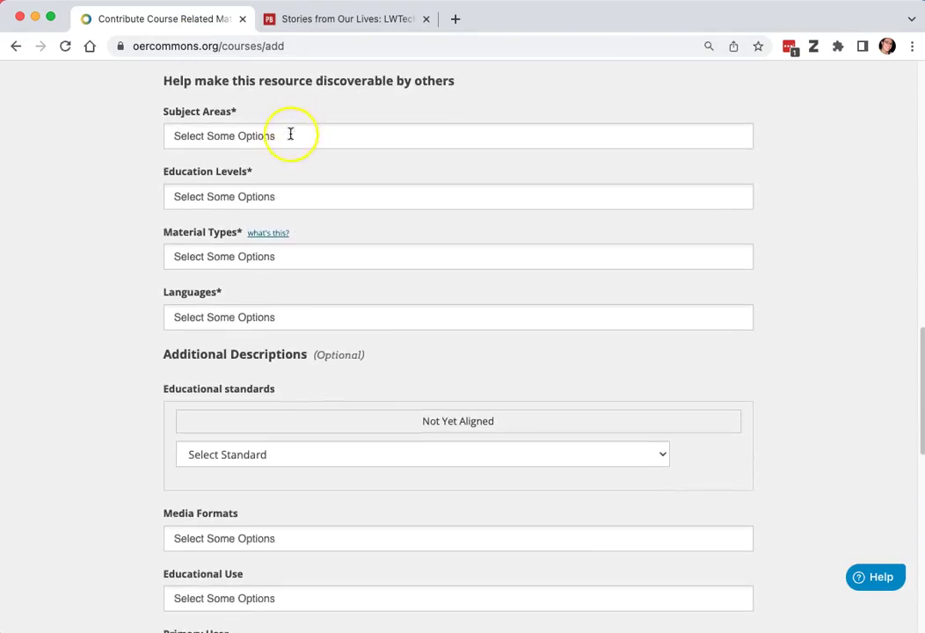
left_click(291, 134)
type("art")
key("Return")
type("engli")
key("Return")
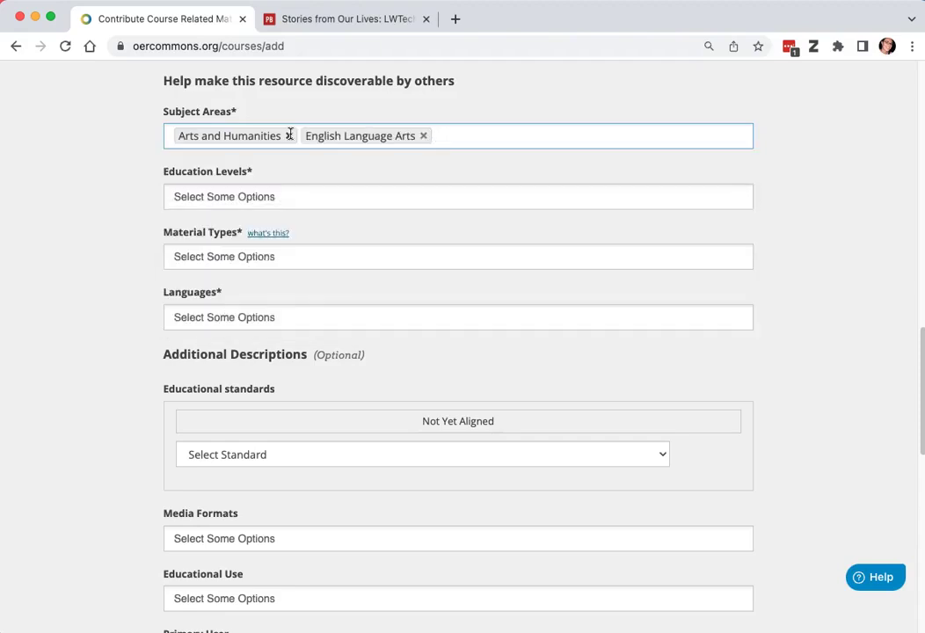
Set education level Community College / Lower Division, material type Reading, and language English
left_click(283, 198)
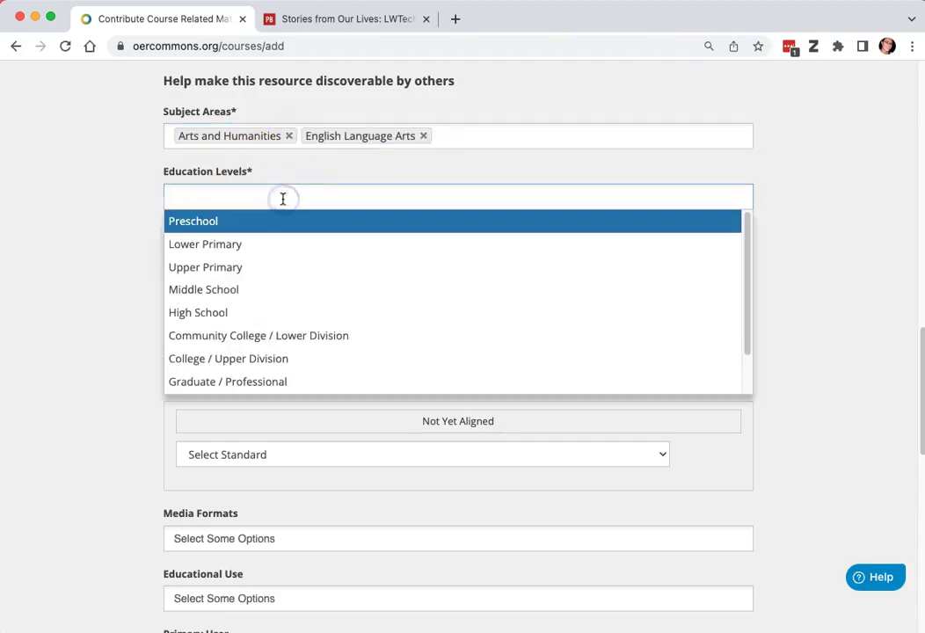
left_click(282, 336)
left_click(286, 255)
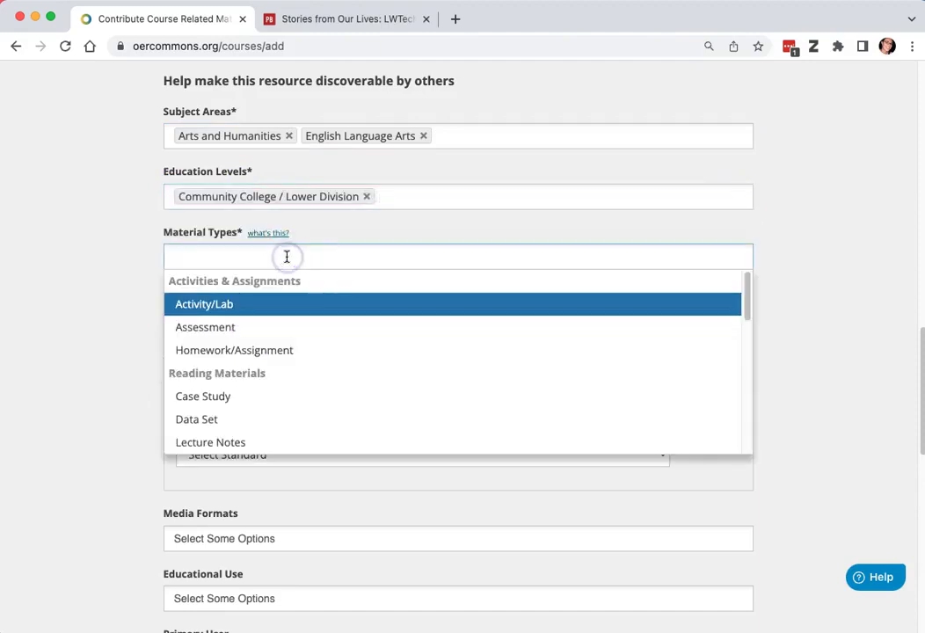
scroll(264, 381, "down", 3)
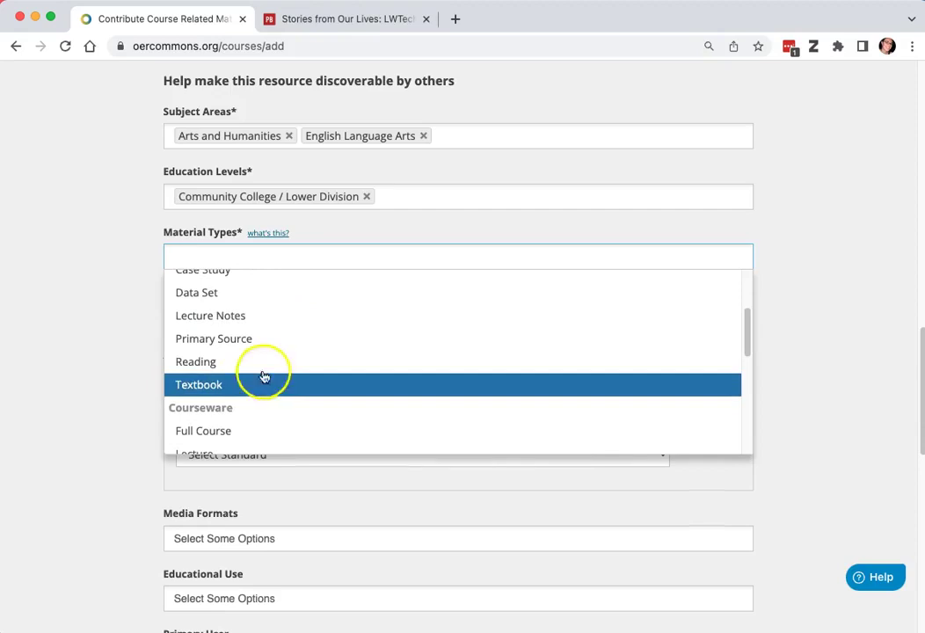
left_click(264, 368)
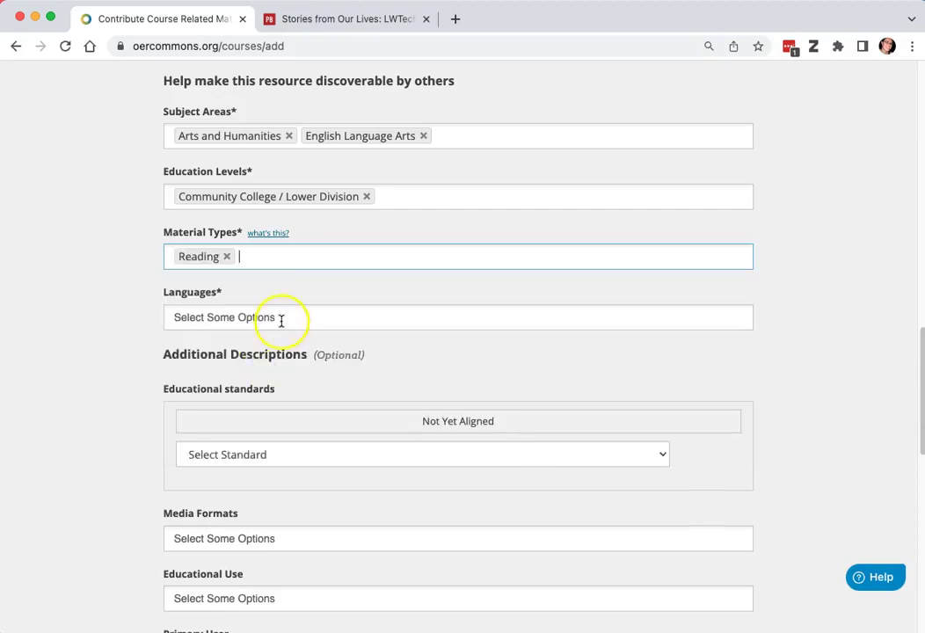
left_click(280, 318)
left_click(270, 352)
scroll(142, 408, "down", 2)
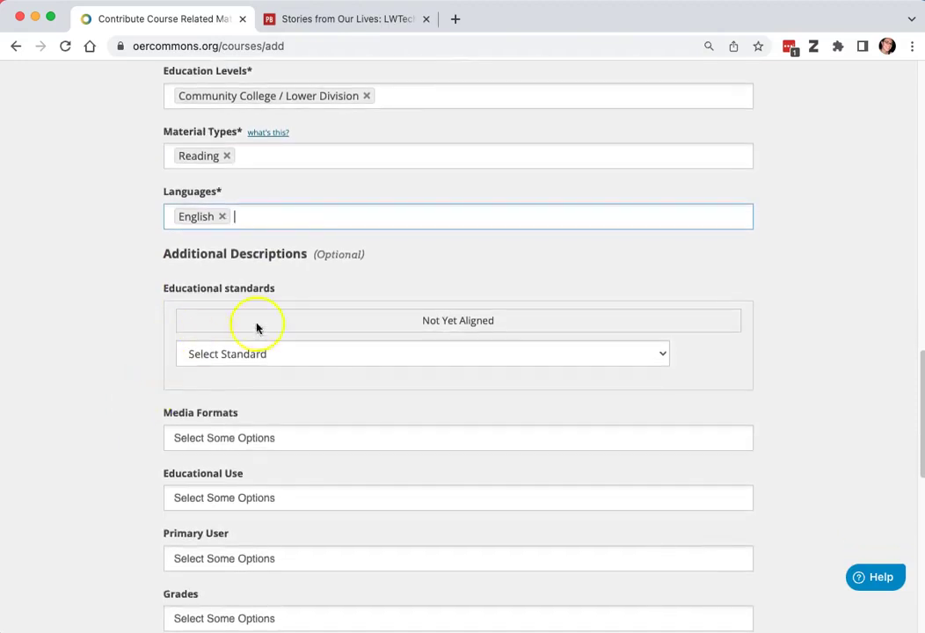
scroll(136, 404, "down", 4)
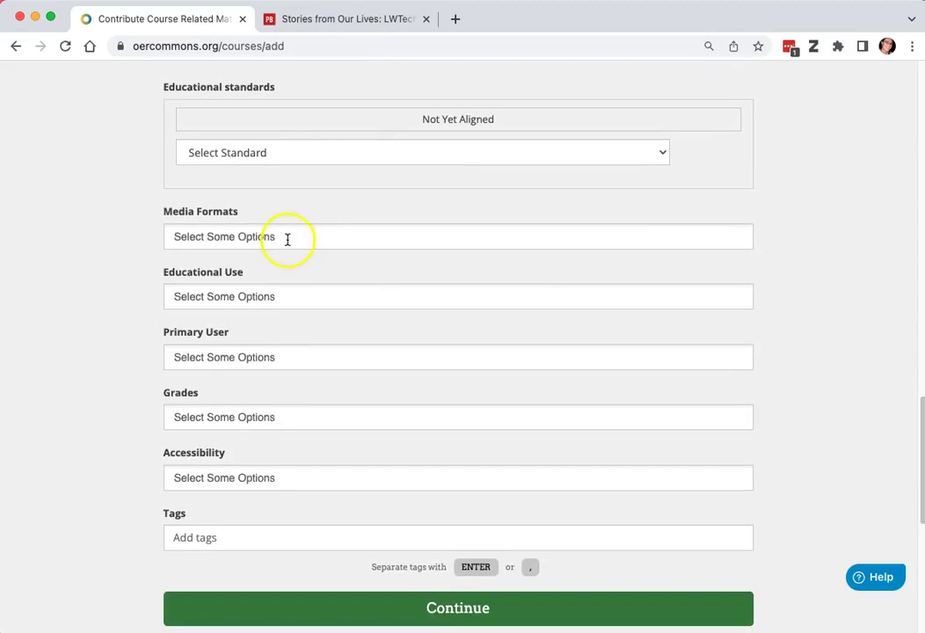
Choose eBook and Graphics/Photos as the media formats
left_click(287, 238)
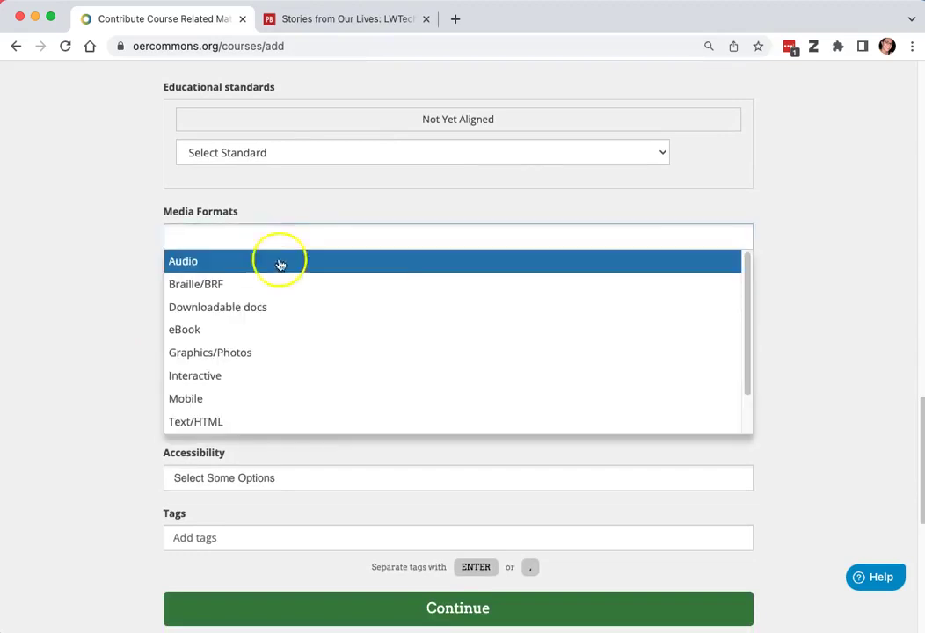
left_click(257, 327)
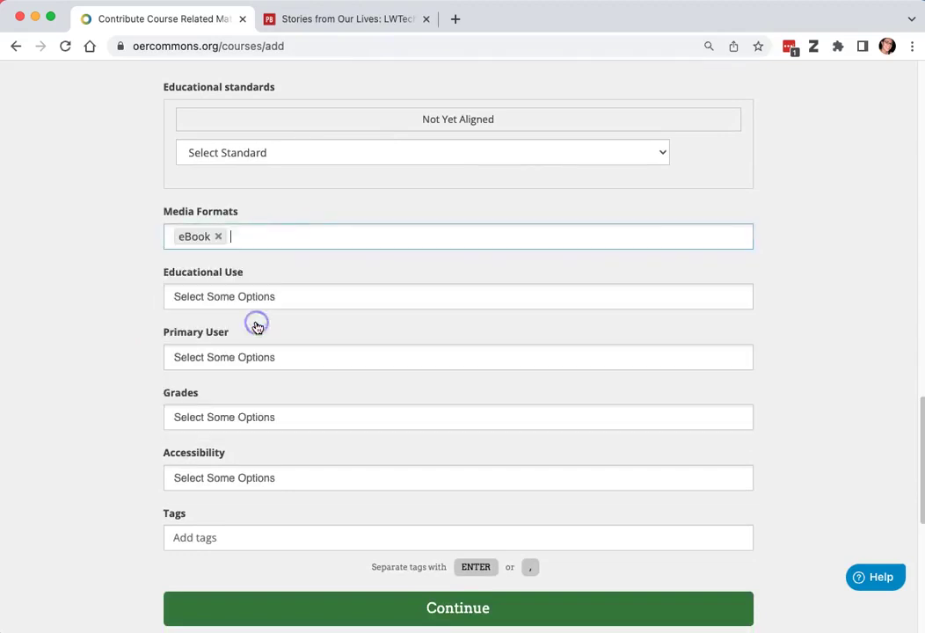
left_click(287, 238)
left_click(267, 328)
Set the educational use to Curriculum/Instruction
scroll(133, 312, "down", 1)
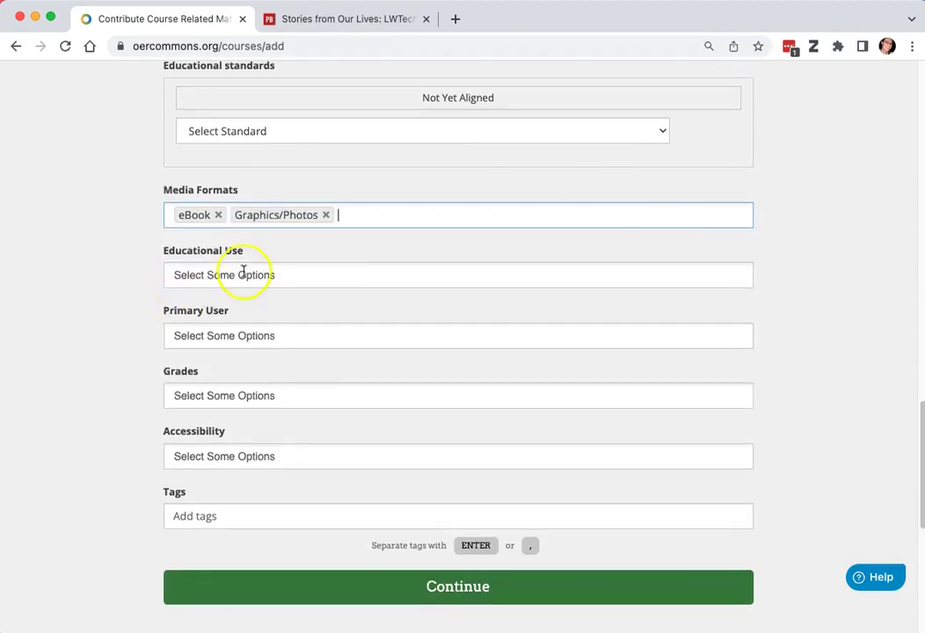
left_click(295, 273)
left_click(287, 301)
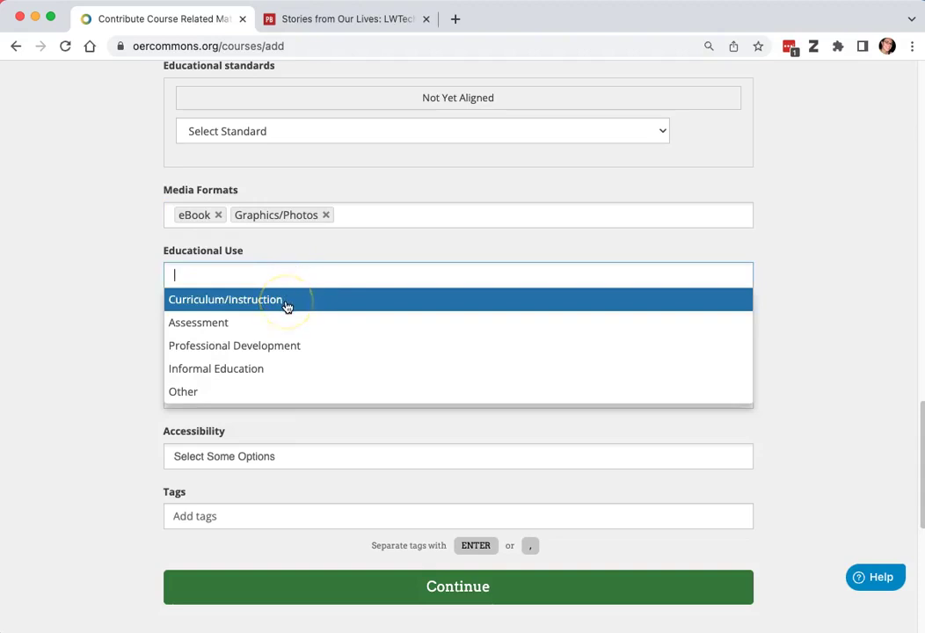
left_click(286, 302)
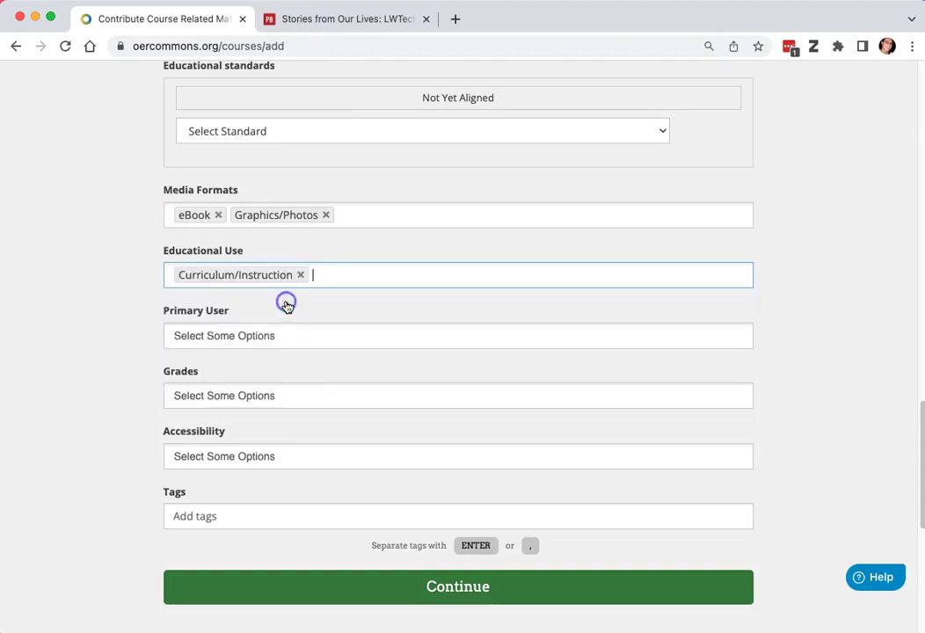
Add Teacher, Administrator, Parent and Librarian as primary users
left_click(227, 335)
left_click(221, 384)
left_click(274, 335)
left_click(255, 380)
left_click(371, 337)
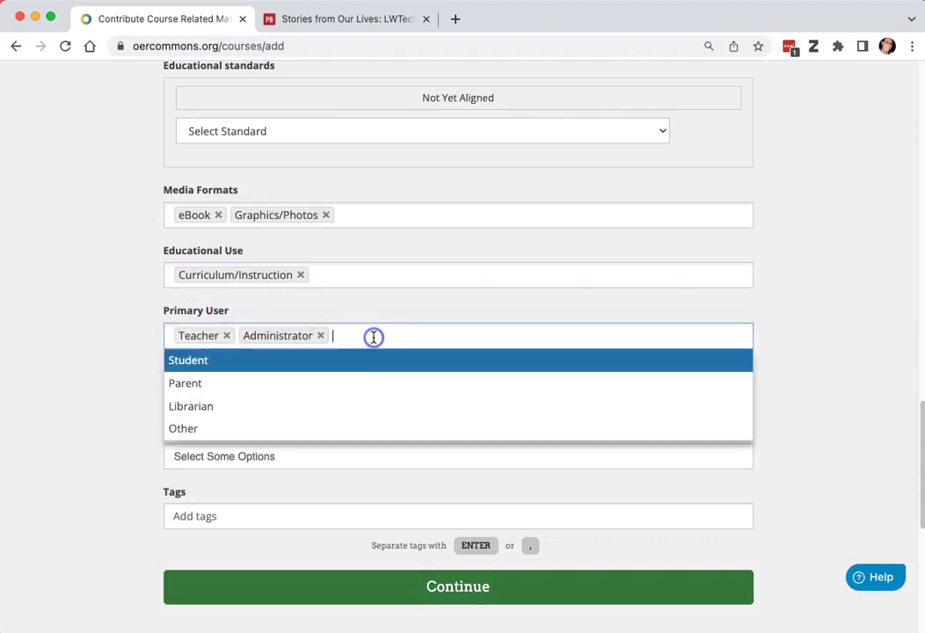
left_click(348, 380)
left_click(411, 337)
left_click(384, 383)
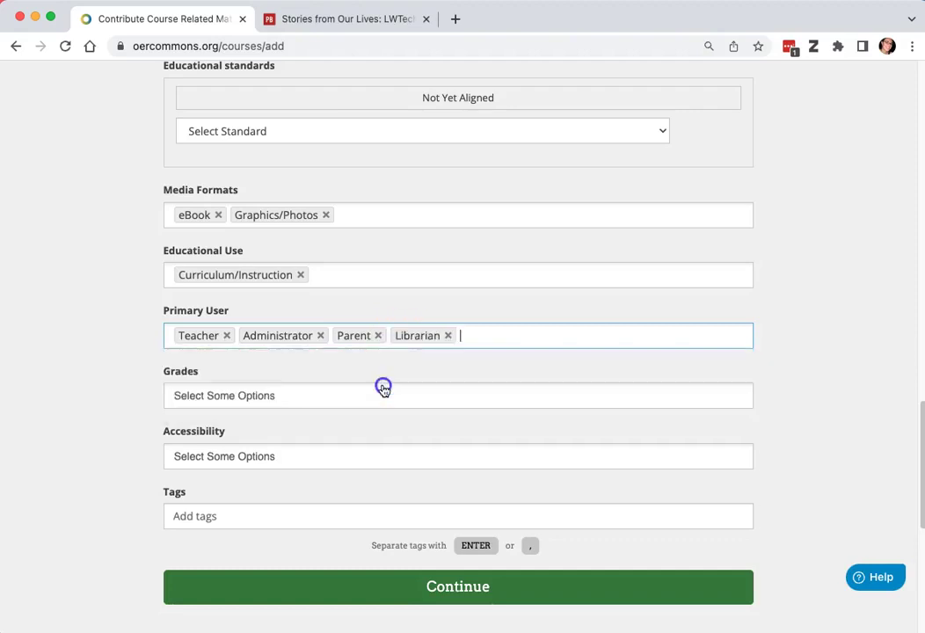
Leave the Grades and Accessibility fields empty
left_click(297, 395)
scroll(299, 397, "down", 5)
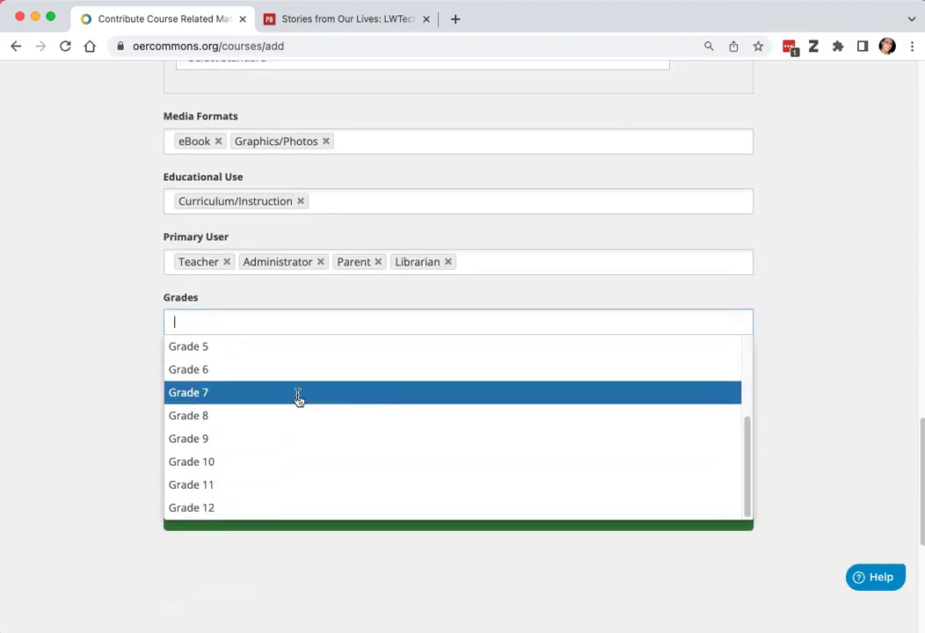
left_click(125, 413)
left_click(299, 381)
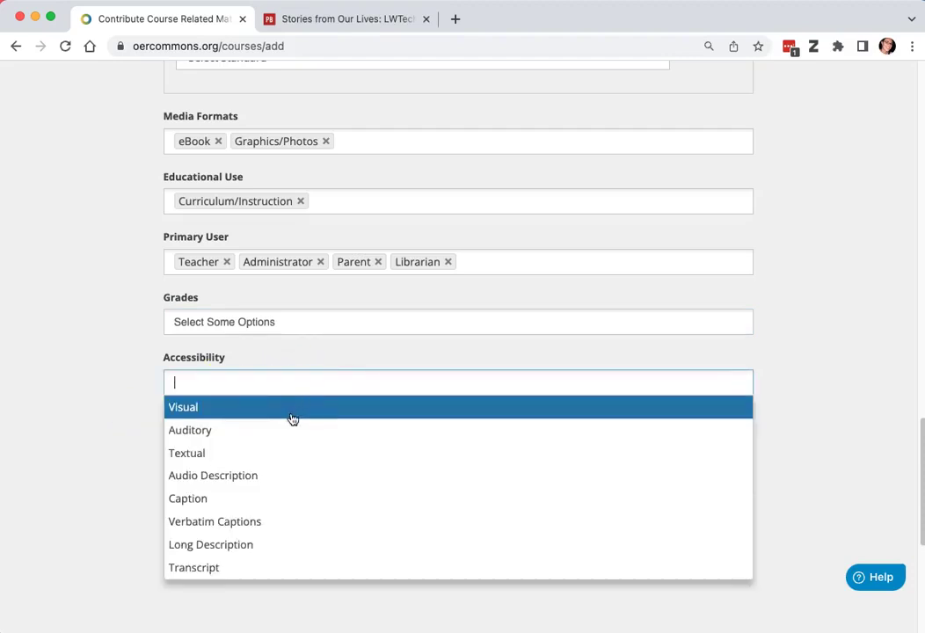
left_click(291, 463)
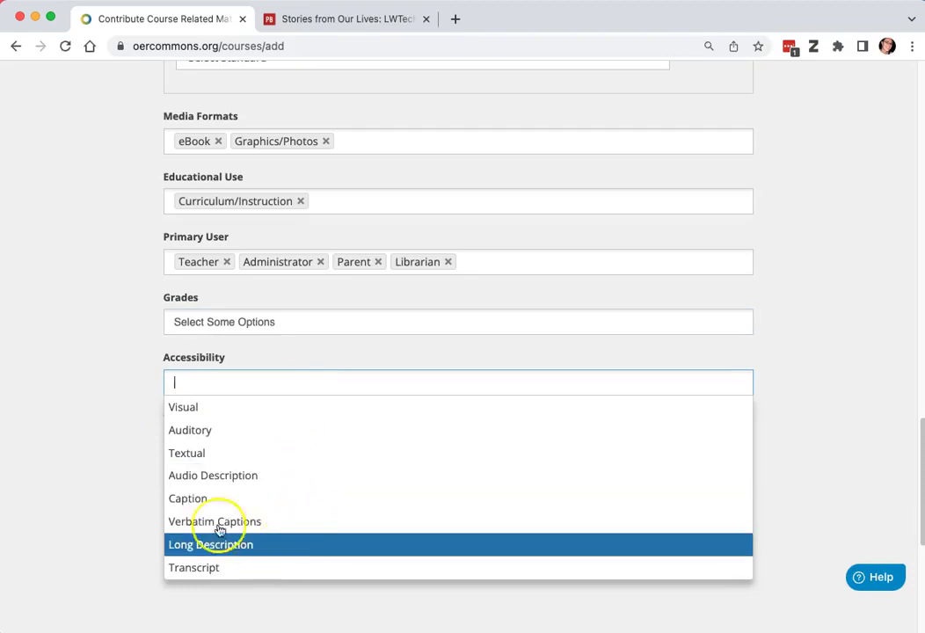
left_click(113, 482)
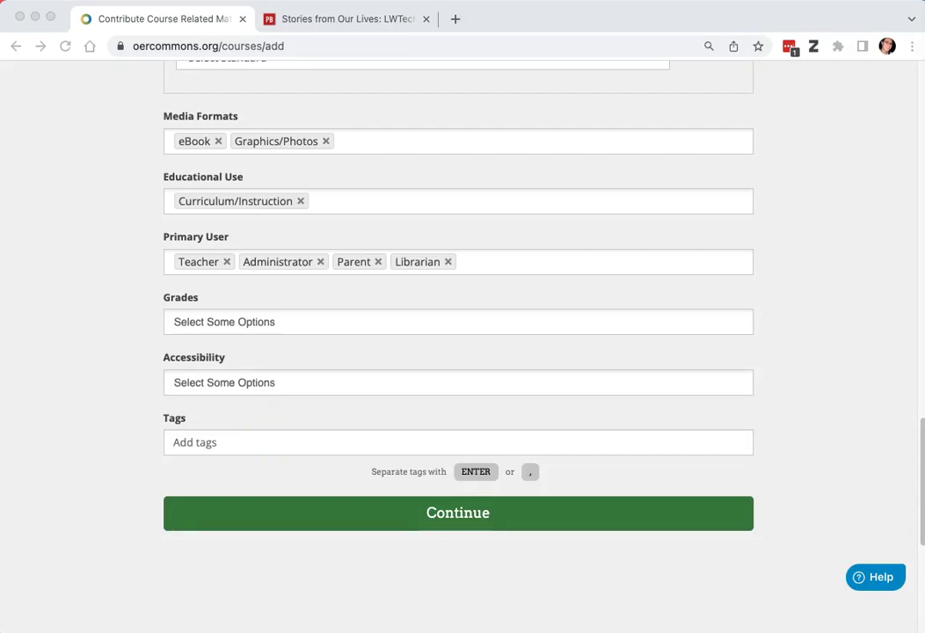
Paste Washington 100, WA 100, Open Washington, OpenWA tags, then add Art and English Language Learning
left_click(465, 437)
type("Washington 100, WA 100, Open Washington, OpenWA")
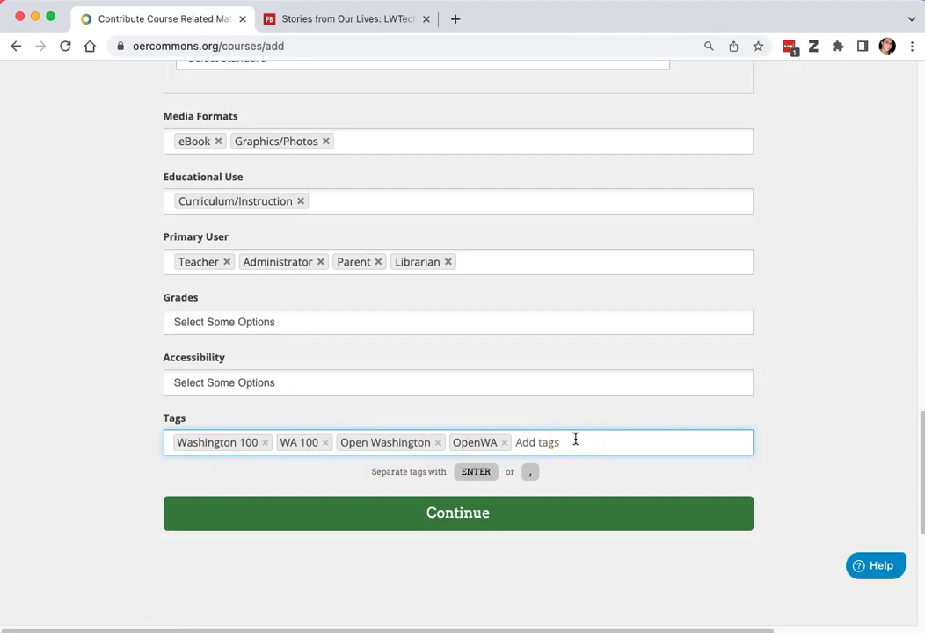
type("Art")
key("Return")
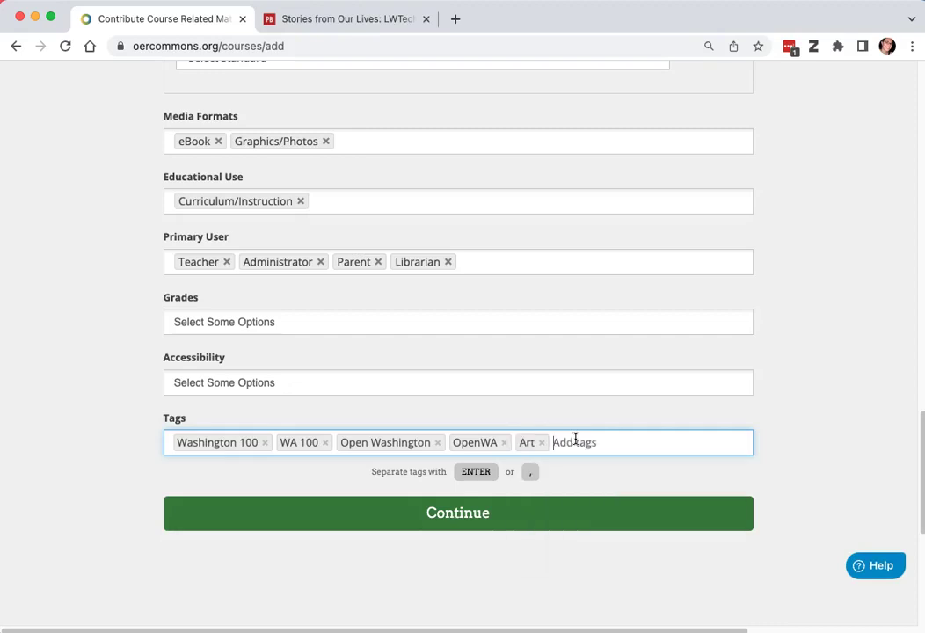
type("E")
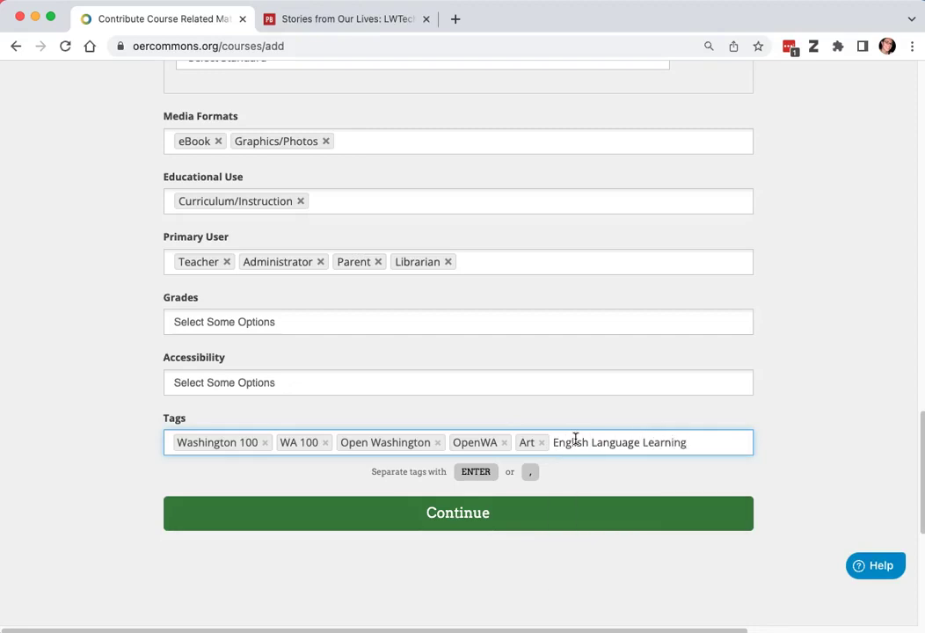
type("nglish Language Learning")
key("Return")
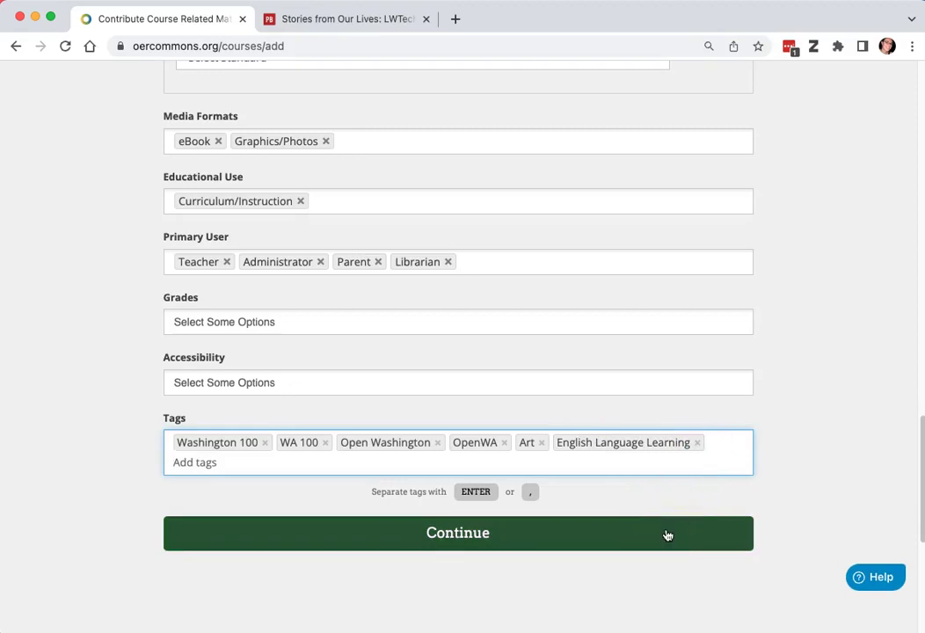
Continue to Step 3 Preview and Submit Resource and scroll through the preview
left_click(668, 535)
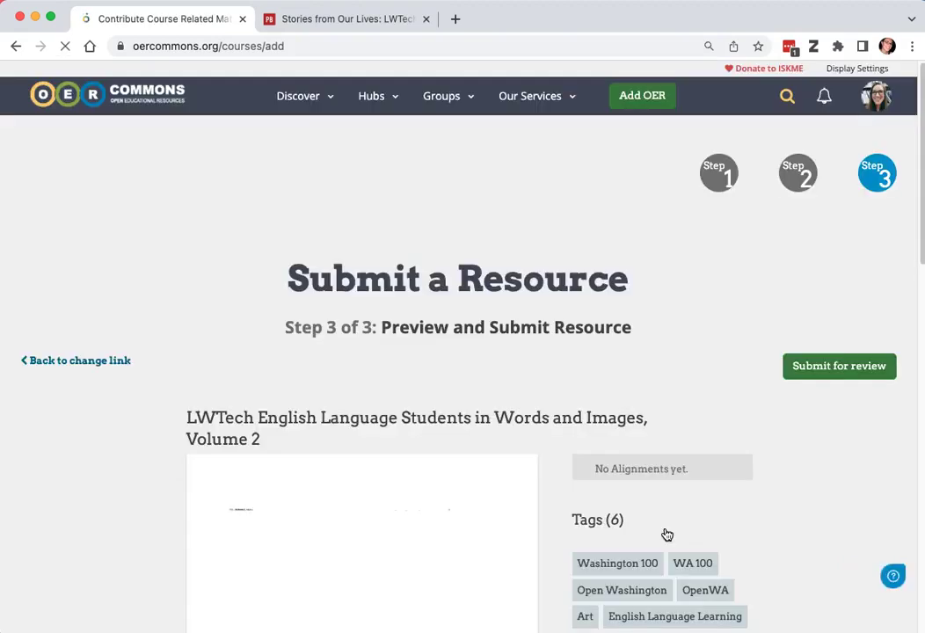
scroll(764, 499, "down", 2)
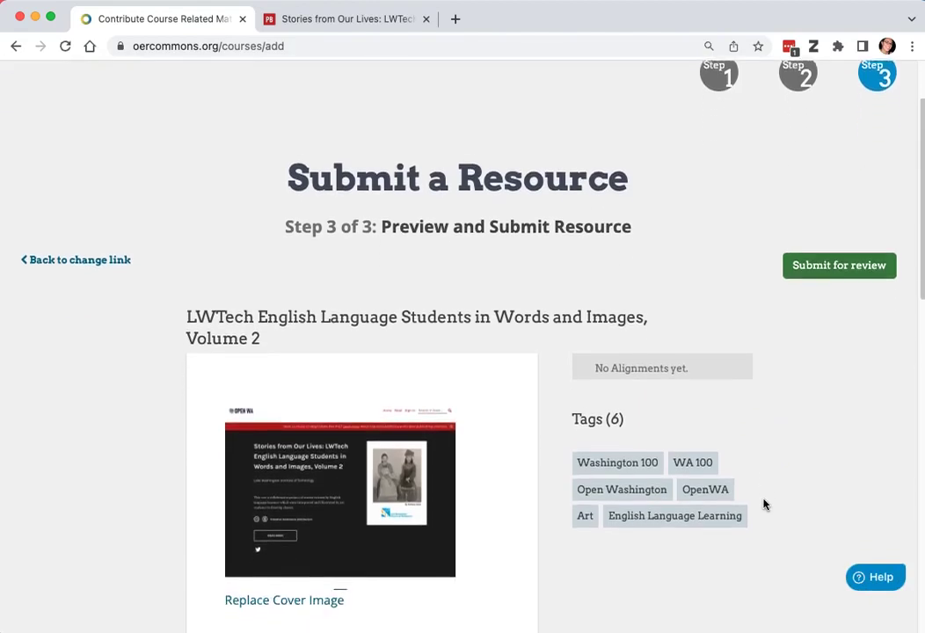
scroll(764, 504, "down", 3)
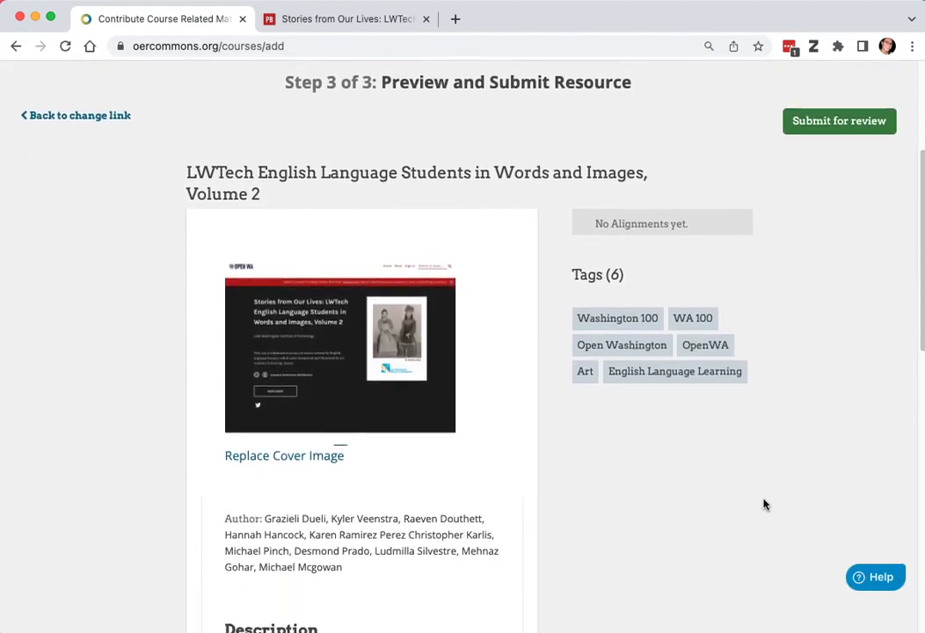
scroll(764, 503, "down", 3)
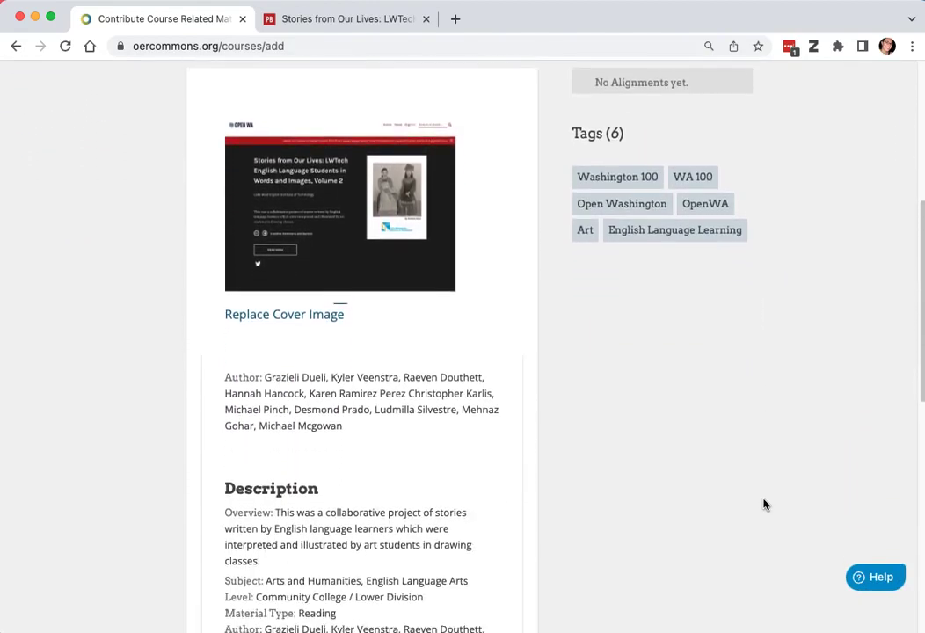
scroll(764, 504, "down", 4)
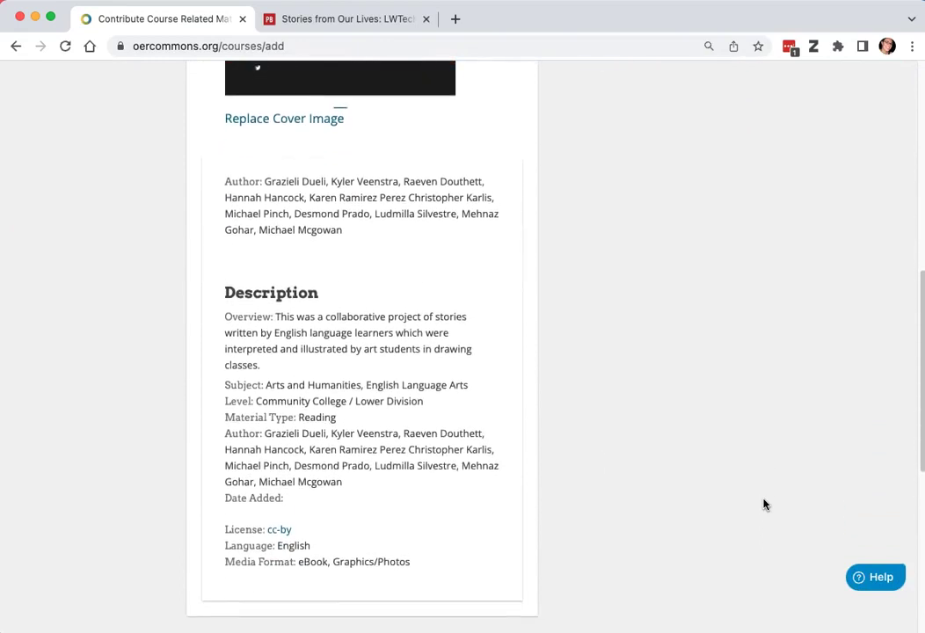
scroll(764, 504, "down", 1)
scroll(764, 504, "up", 6)
scroll(764, 504, "up", 2)
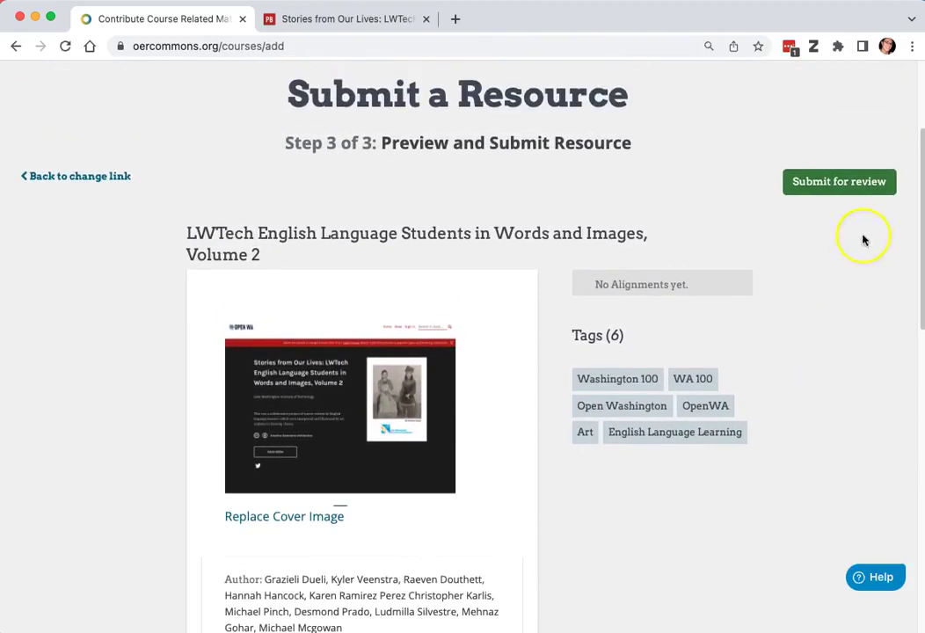
Submit the resource for review
left_click(851, 183)
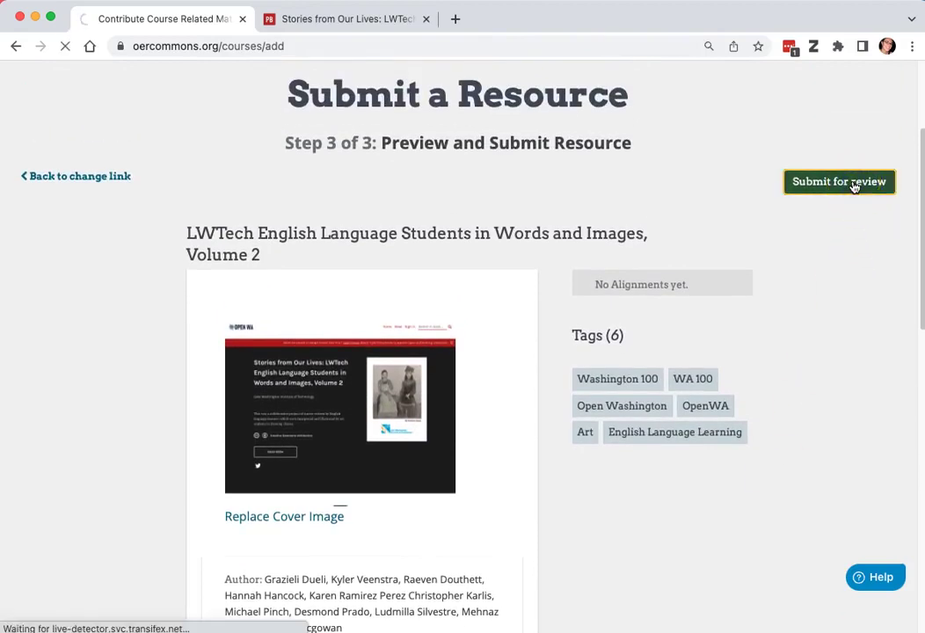